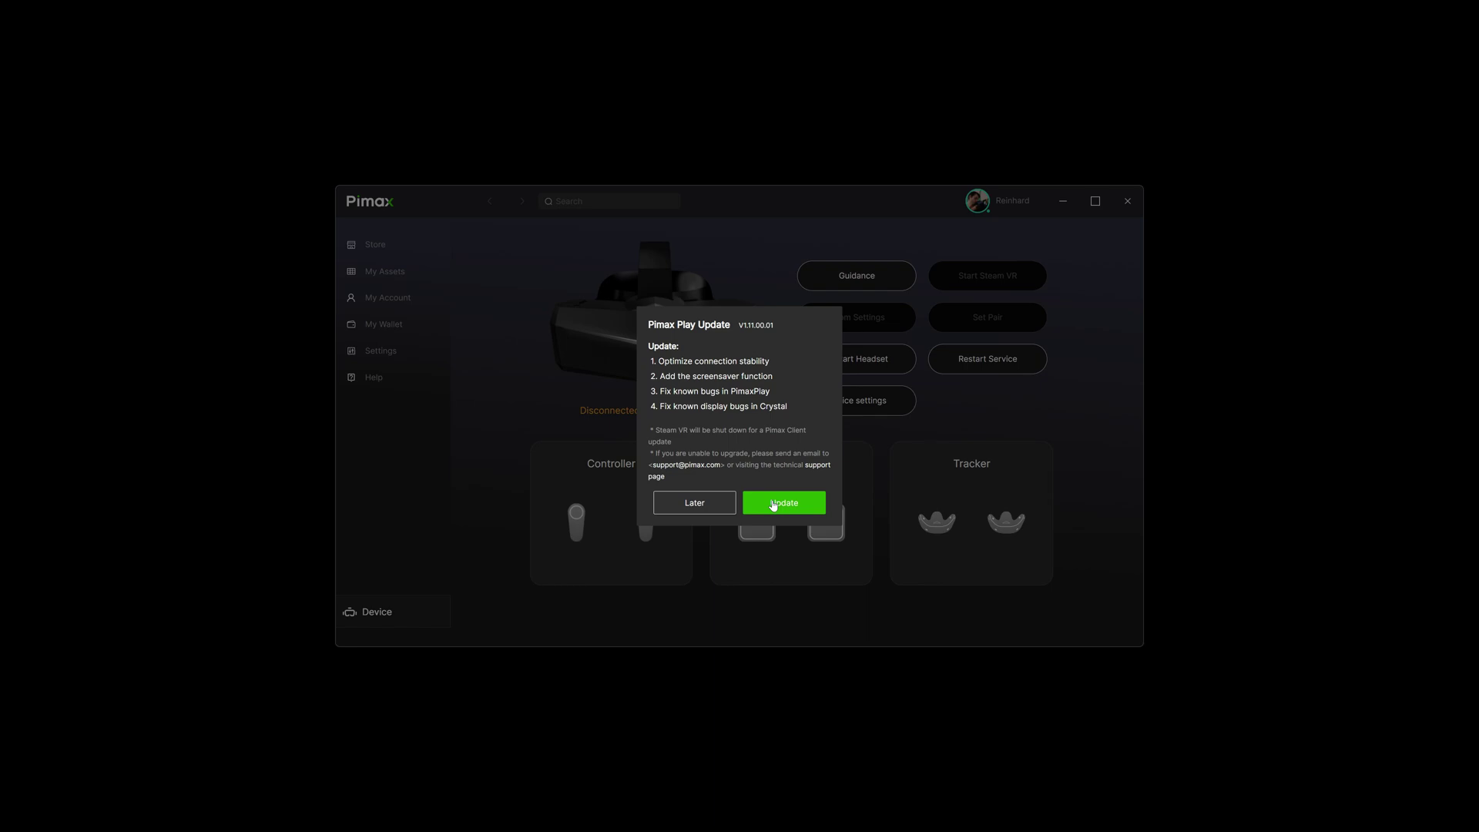
# - Download and install the Pimax Play V1.11.00.01 update, then nudge the app window left
pyautogui.click(773, 506)
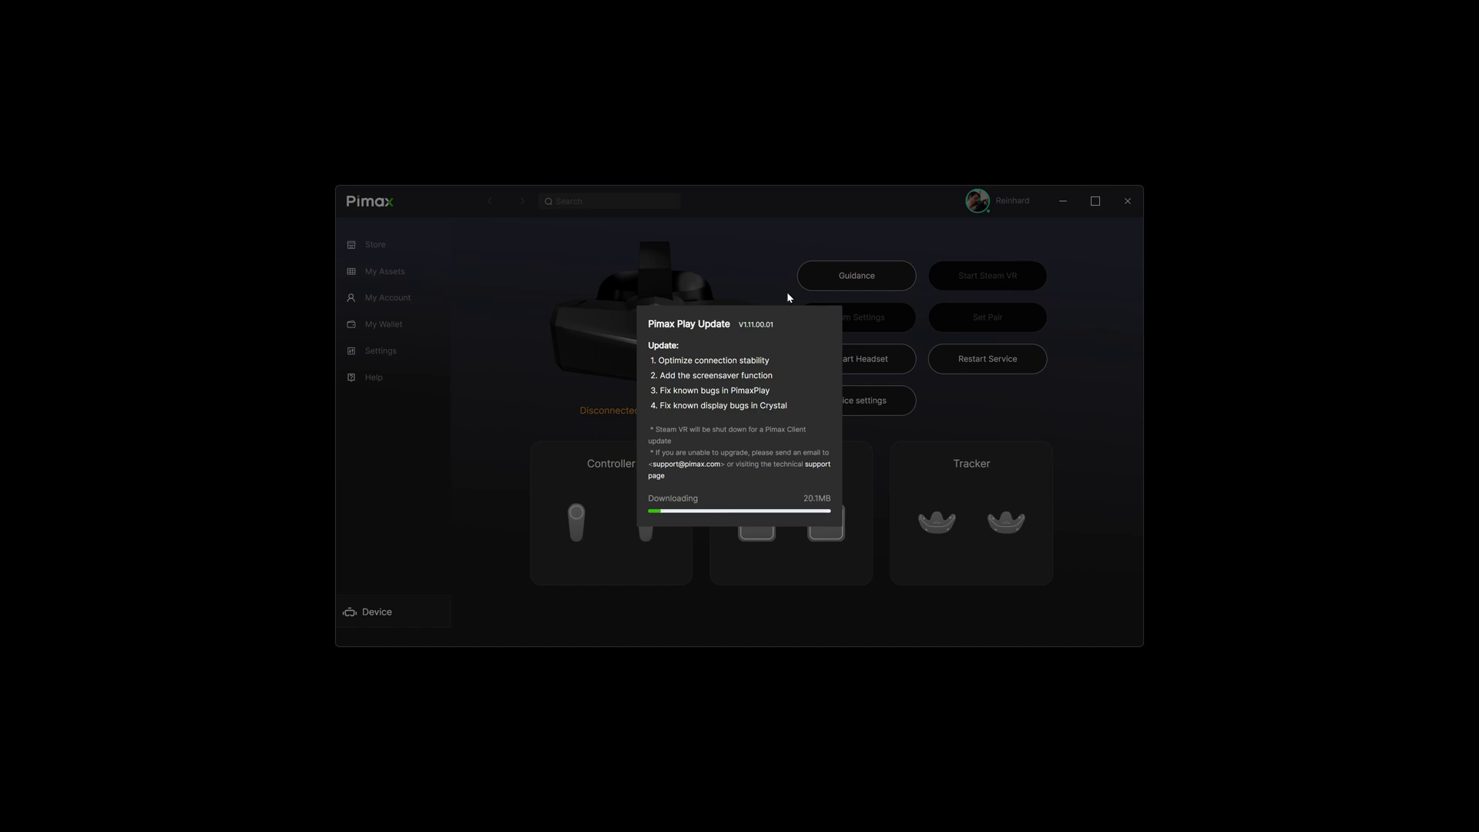
pyautogui.moveTo(733, 216)
pyautogui.mouseDown()
pyautogui.moveTo(646, 222)
pyautogui.moveTo(669, 226)
pyautogui.mouseUp()
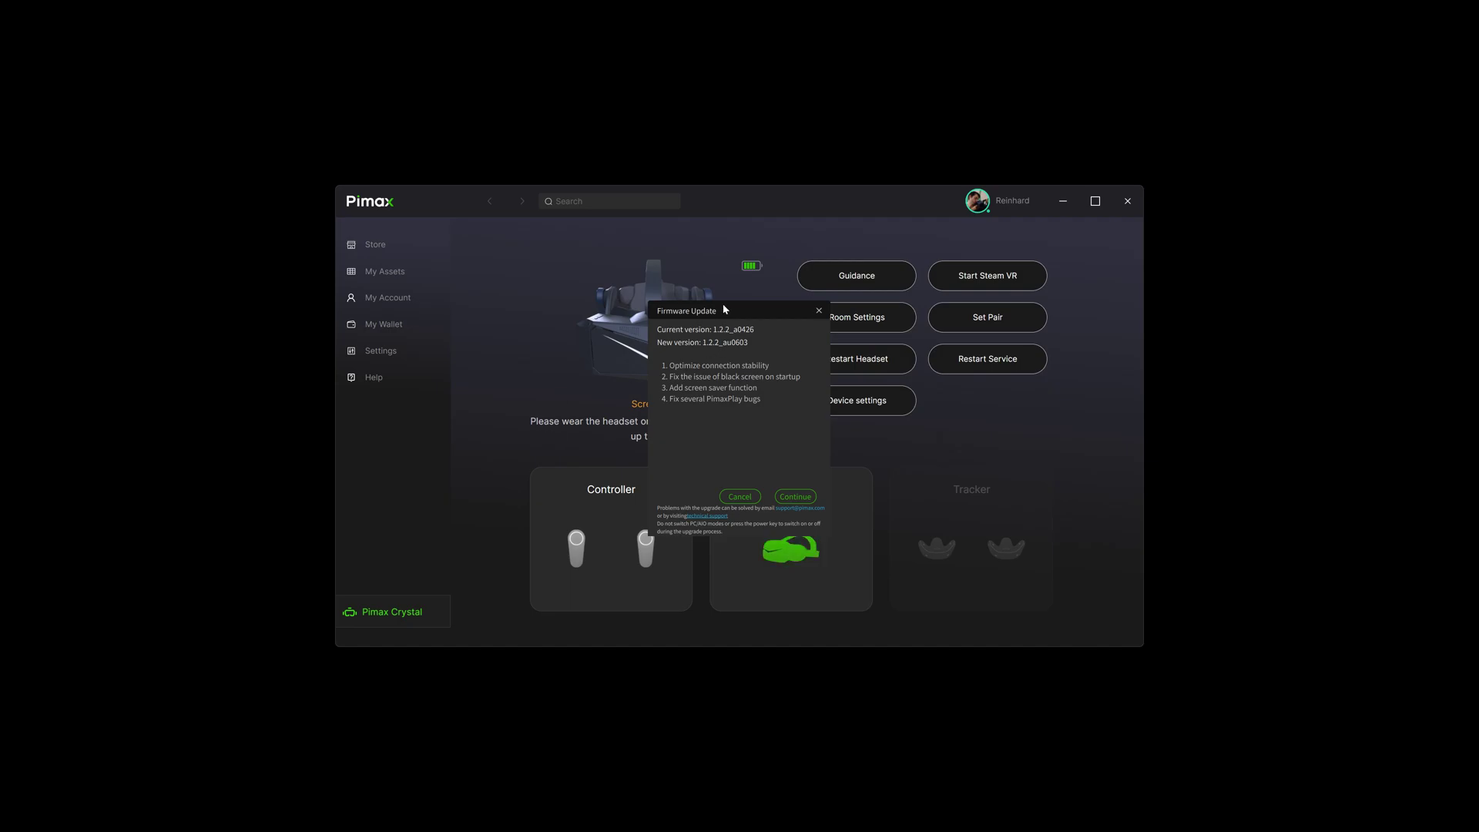
# - Start the Crystal firmware update, confirming the Type-C cable OTA notice; the download fails
pyautogui.moveTo(736, 312)
pyautogui.mouseDown()
pyautogui.moveTo(463, 295)
pyautogui.moveTo(408, 365)
pyautogui.mouseUp()
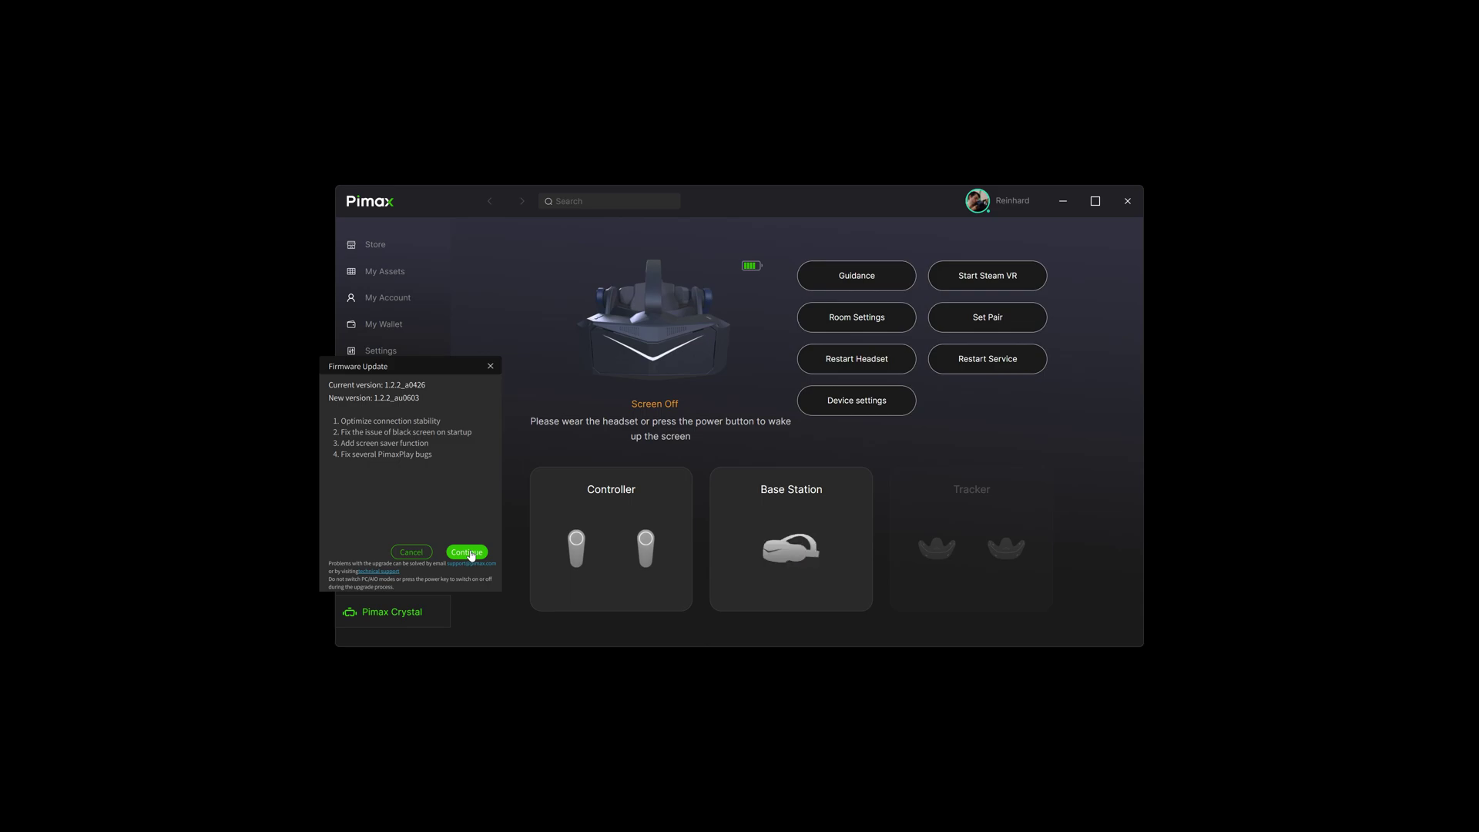
pyautogui.click(471, 553)
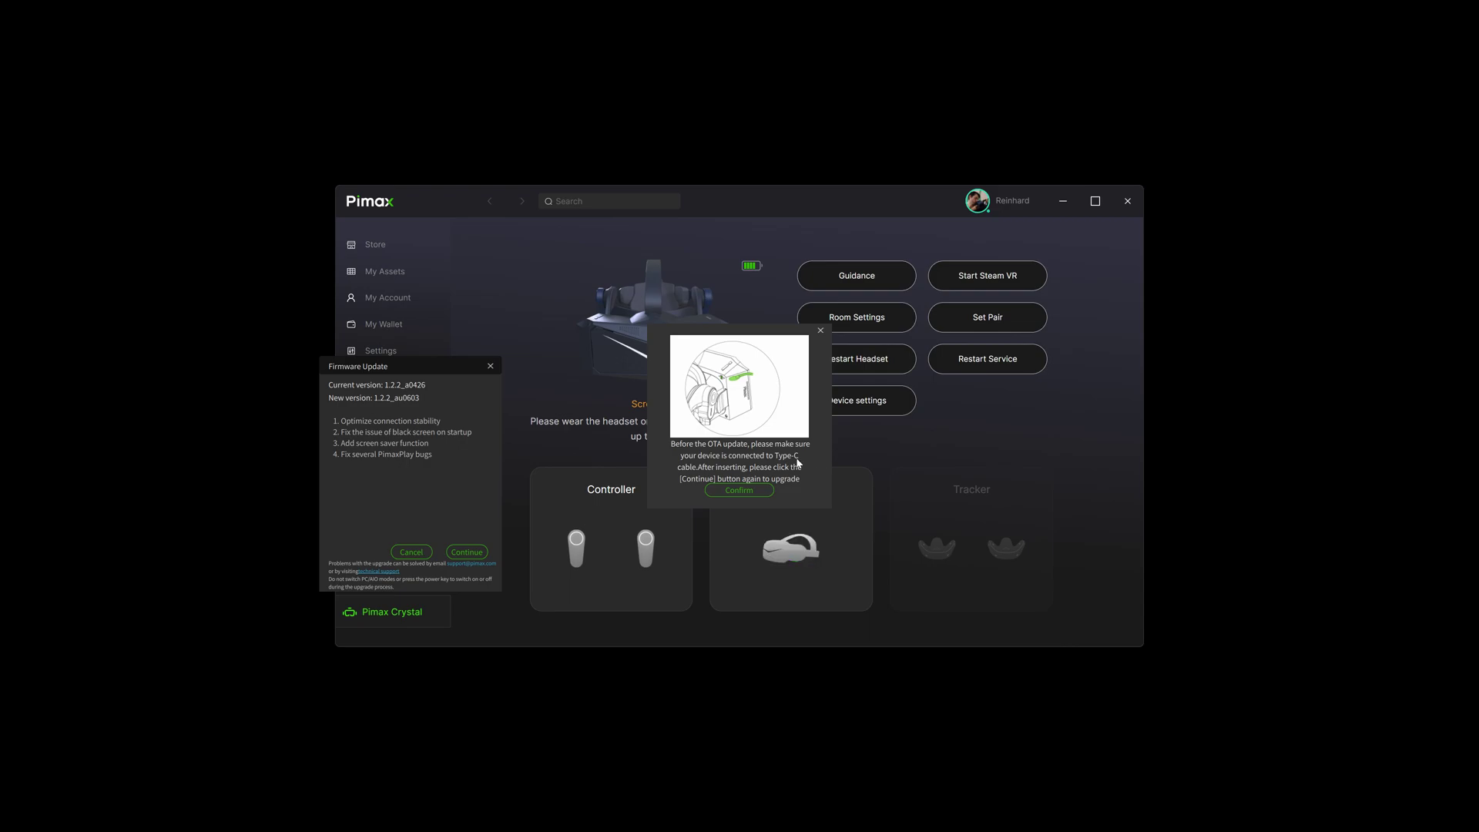
pyautogui.click(746, 491)
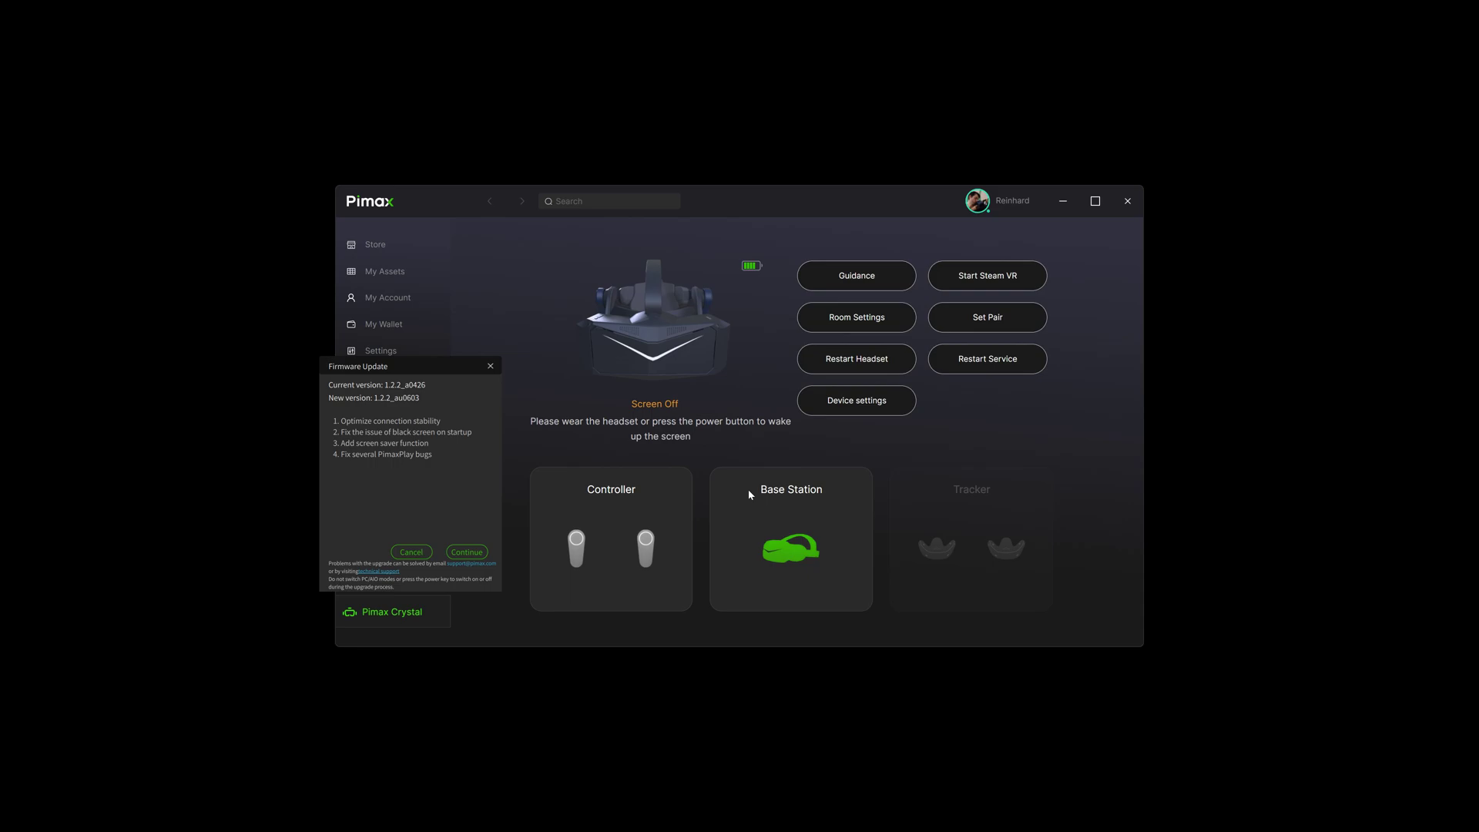
pyautogui.click(465, 554)
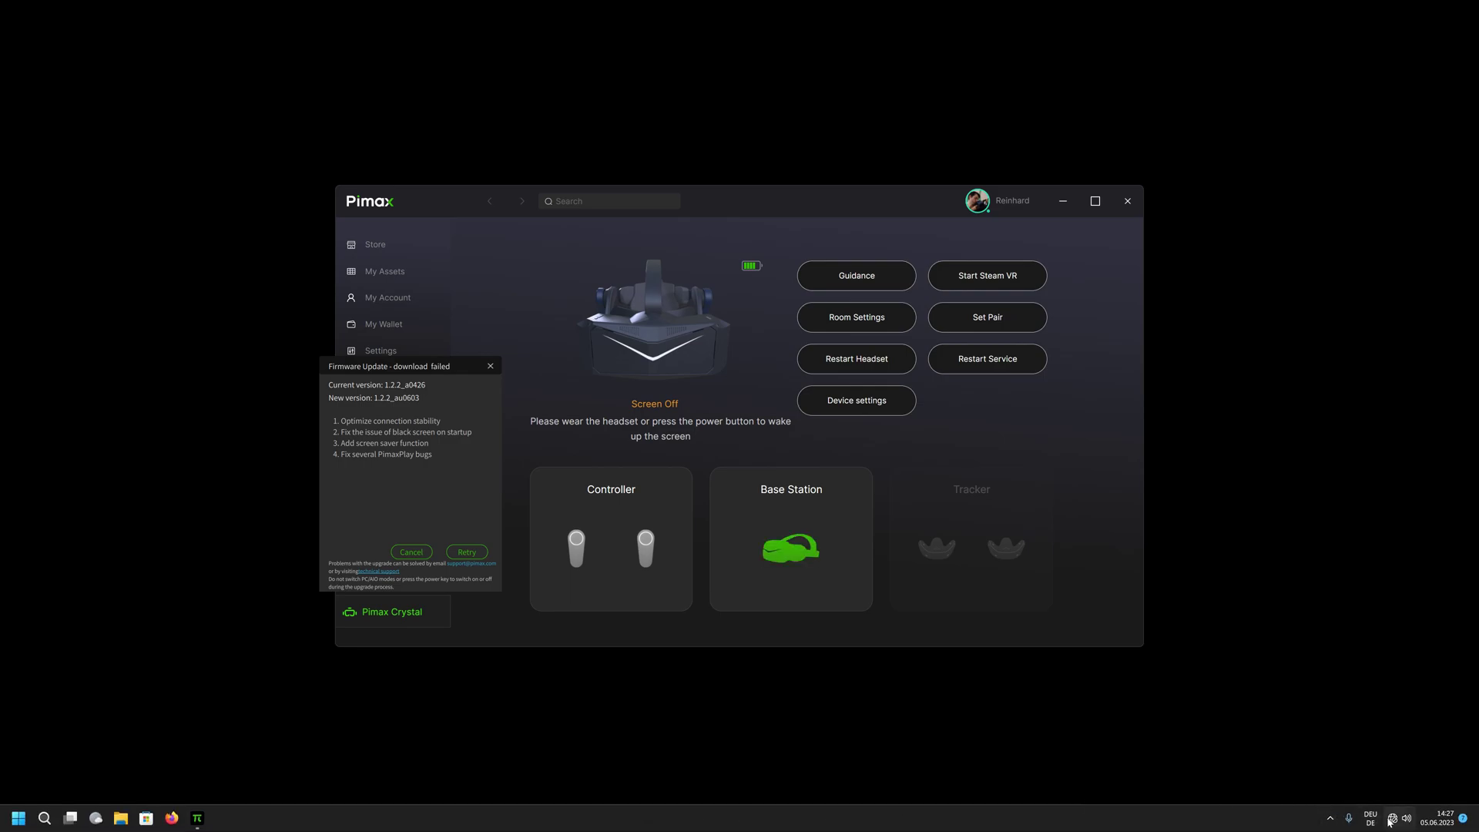
# - Open Windows Quick Settings from the tray to reach Network & internet settings
pyautogui.click(1390, 818)
pyautogui.click(1392, 819)
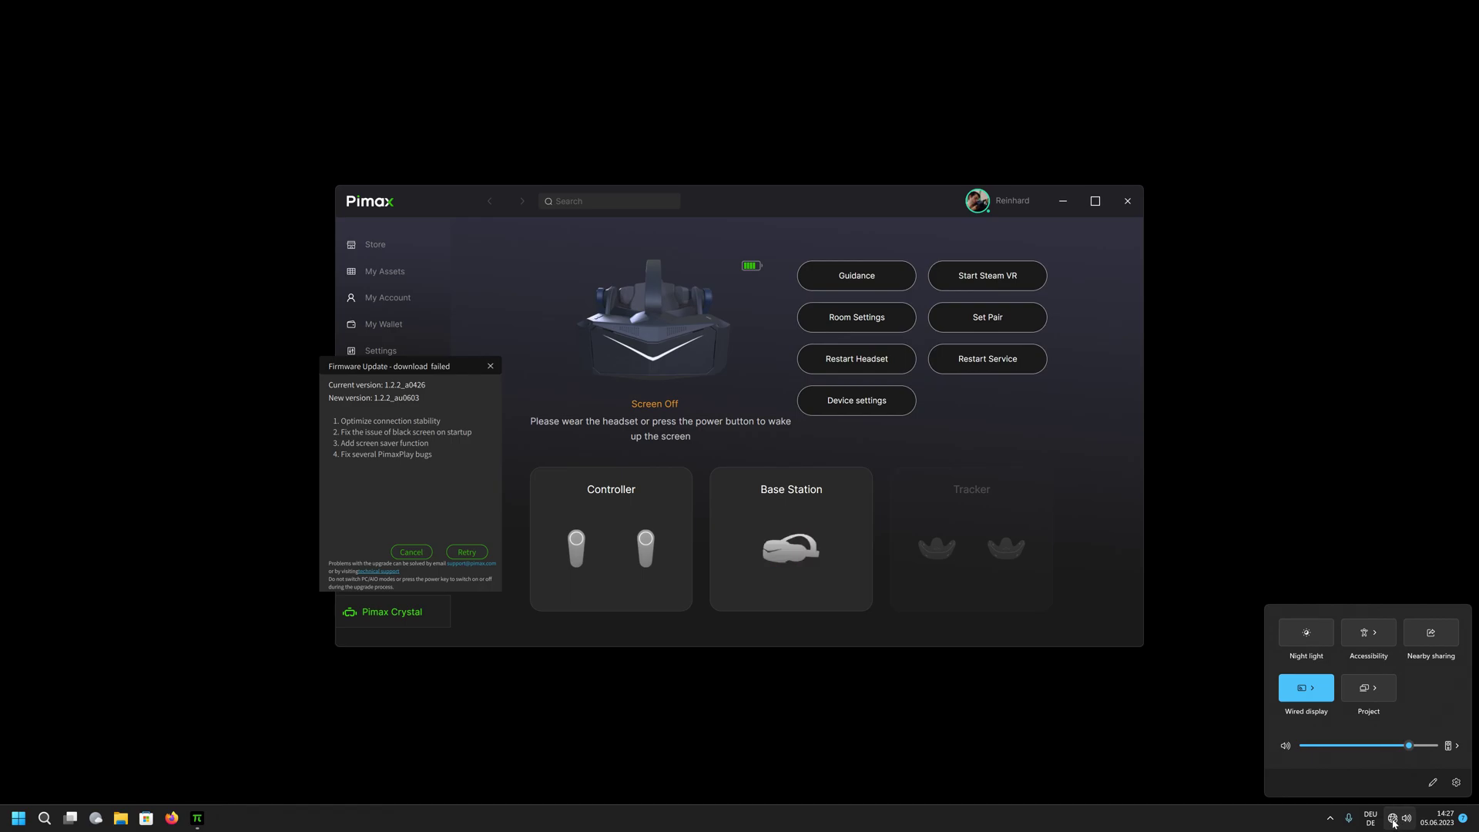
pyautogui.click(1393, 821)
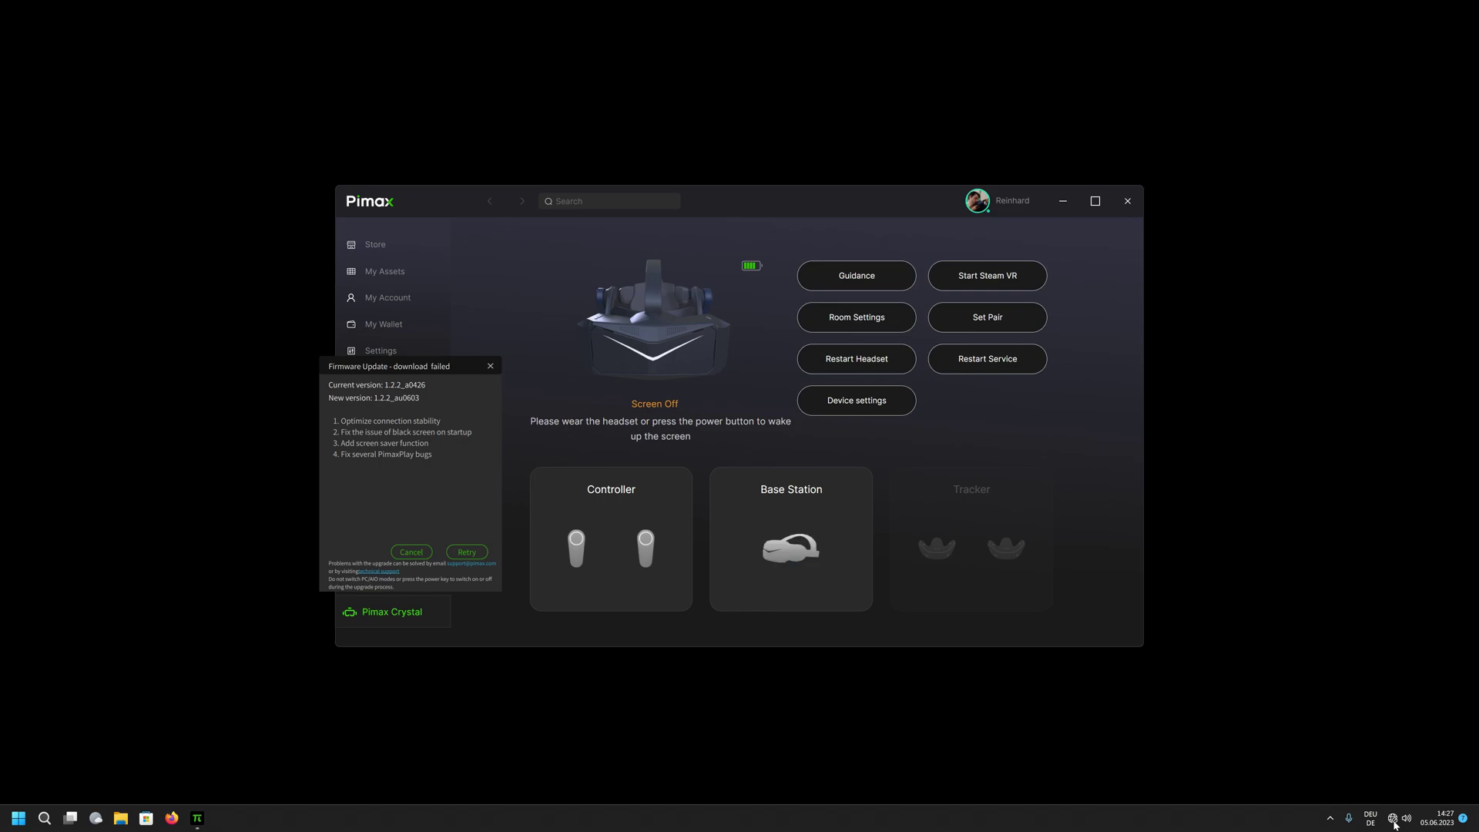
pyautogui.click(1393, 821)
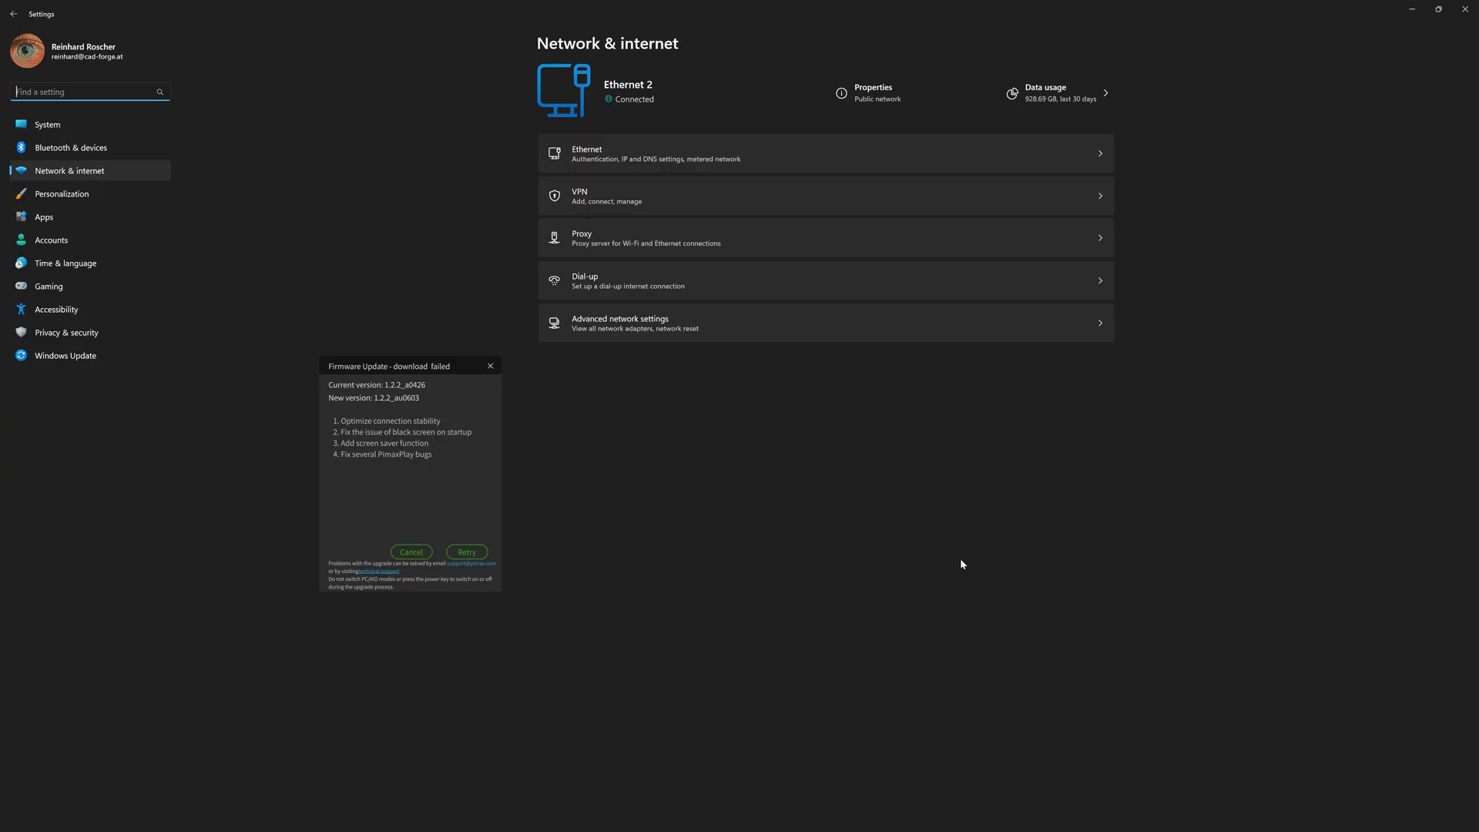
# - Retry the Crystal firmware 1.2.2_au0603 download until it shows Ready to Install
pyautogui.click(464, 554)
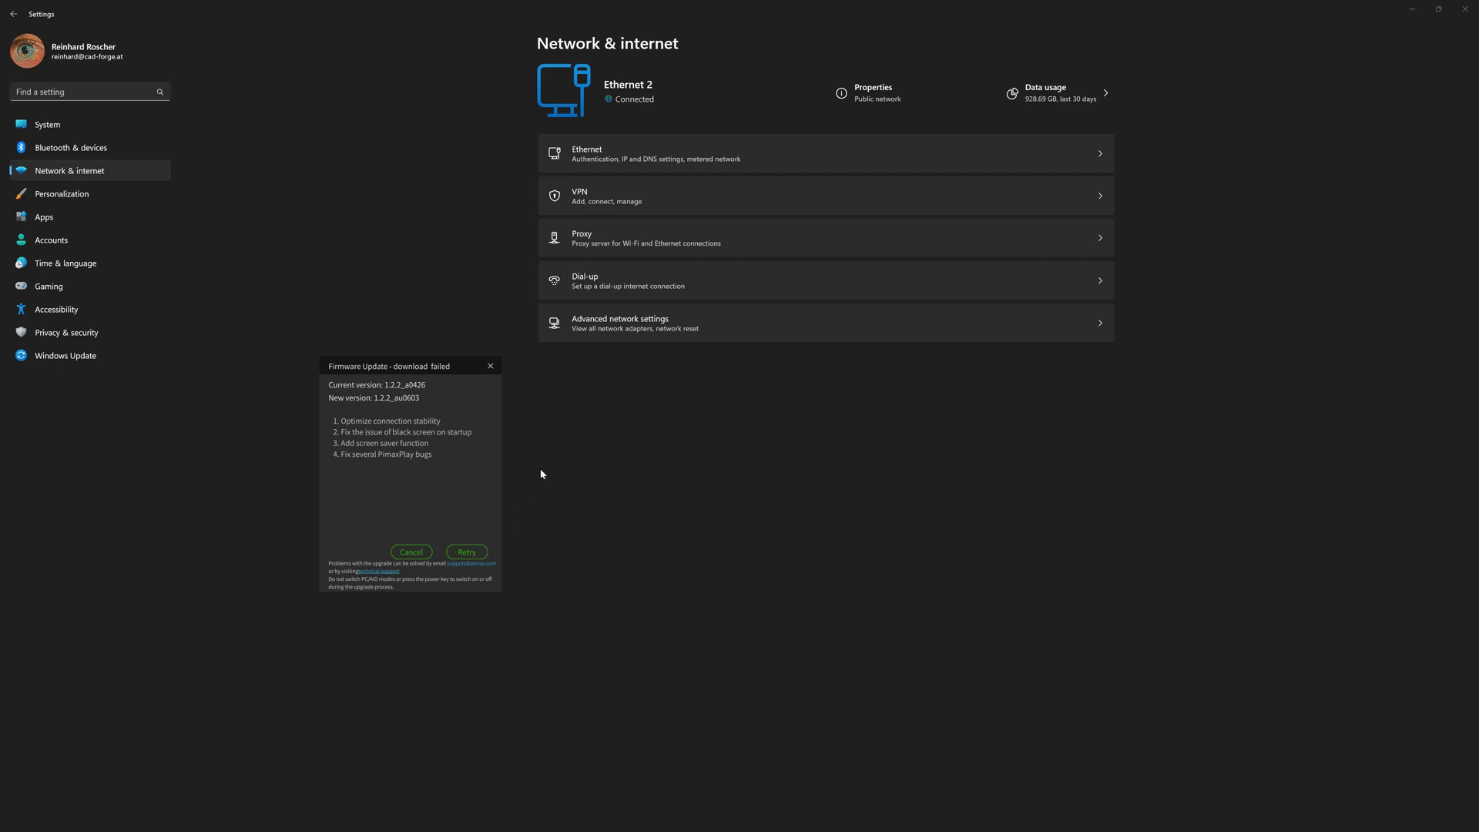
pyautogui.click(462, 553)
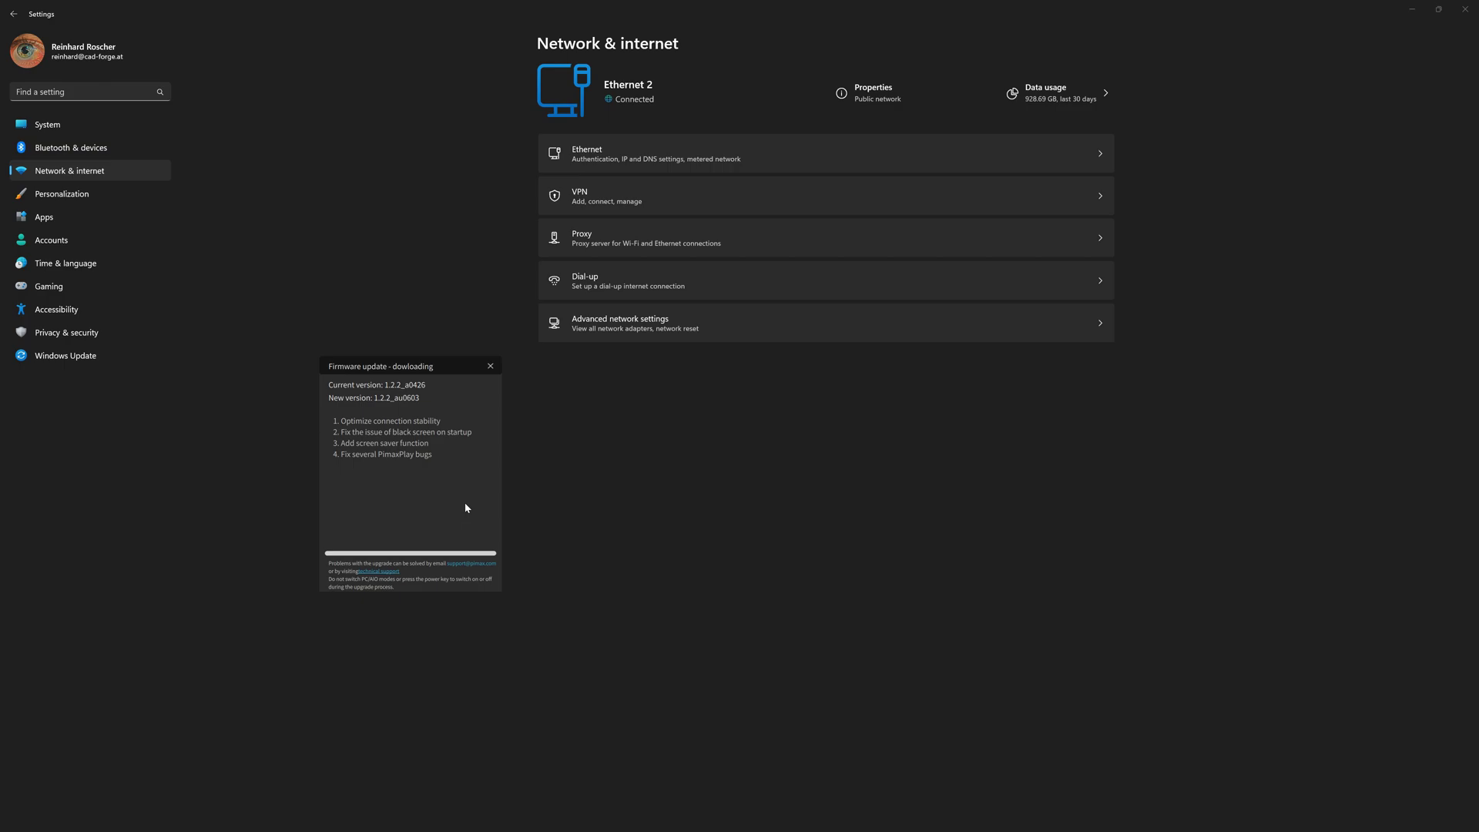
pyautogui.moveTo(1386, 827)
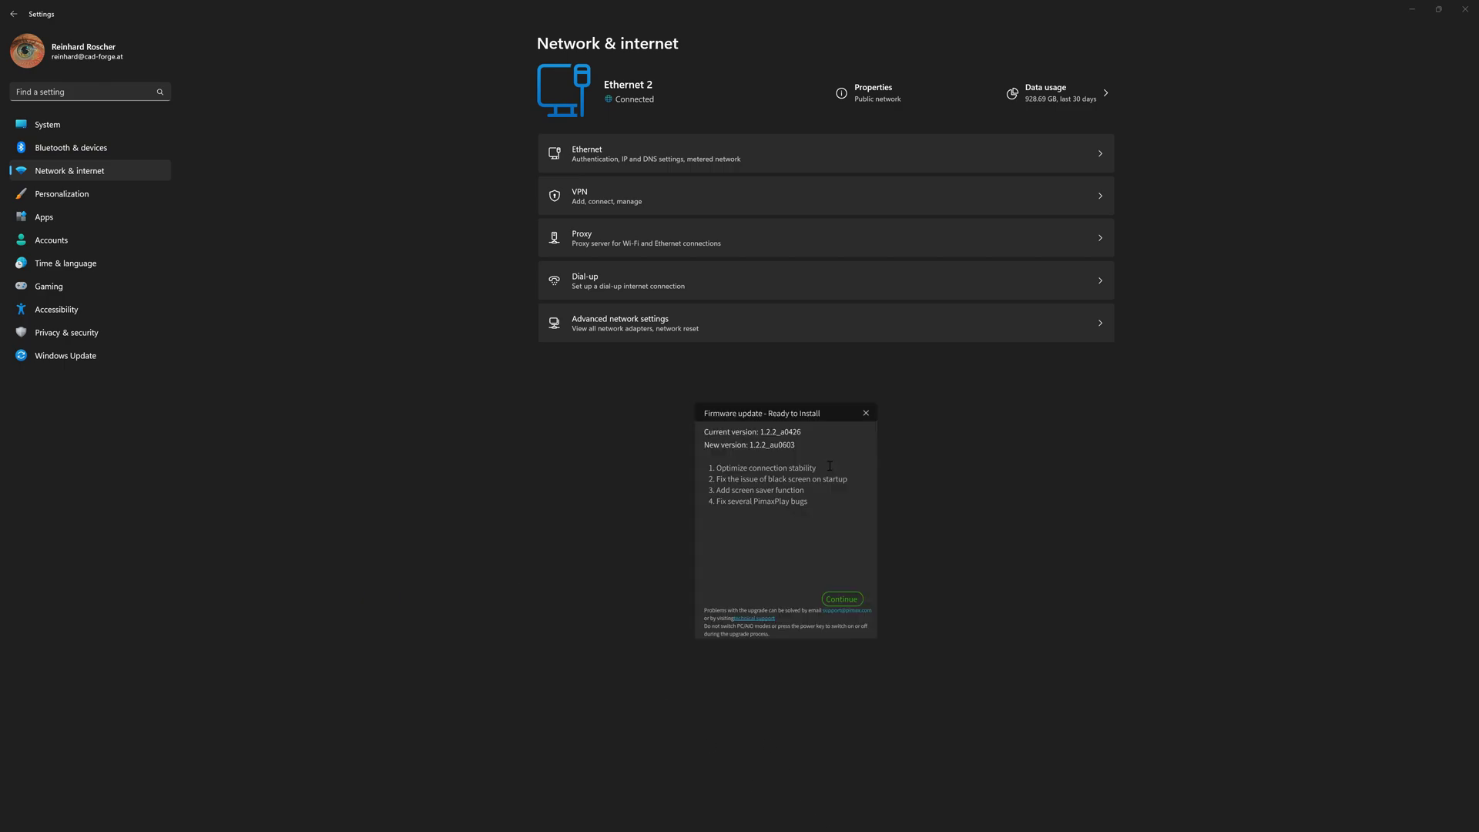
# - Install the downloaded 1.2.2_au0603 firmware and close the Windows Settings window
pyautogui.click(841, 599)
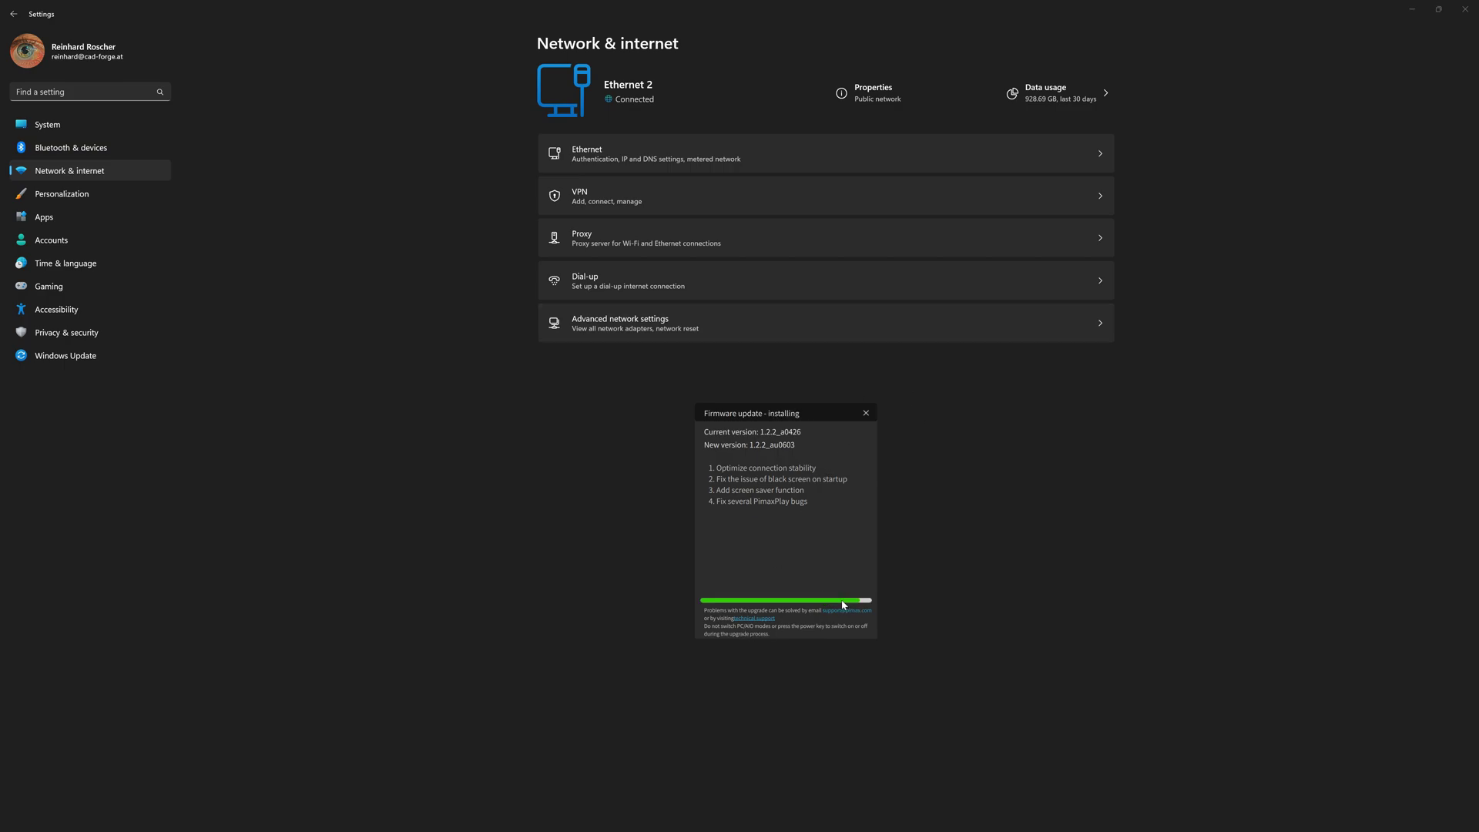
pyautogui.click(1465, 9)
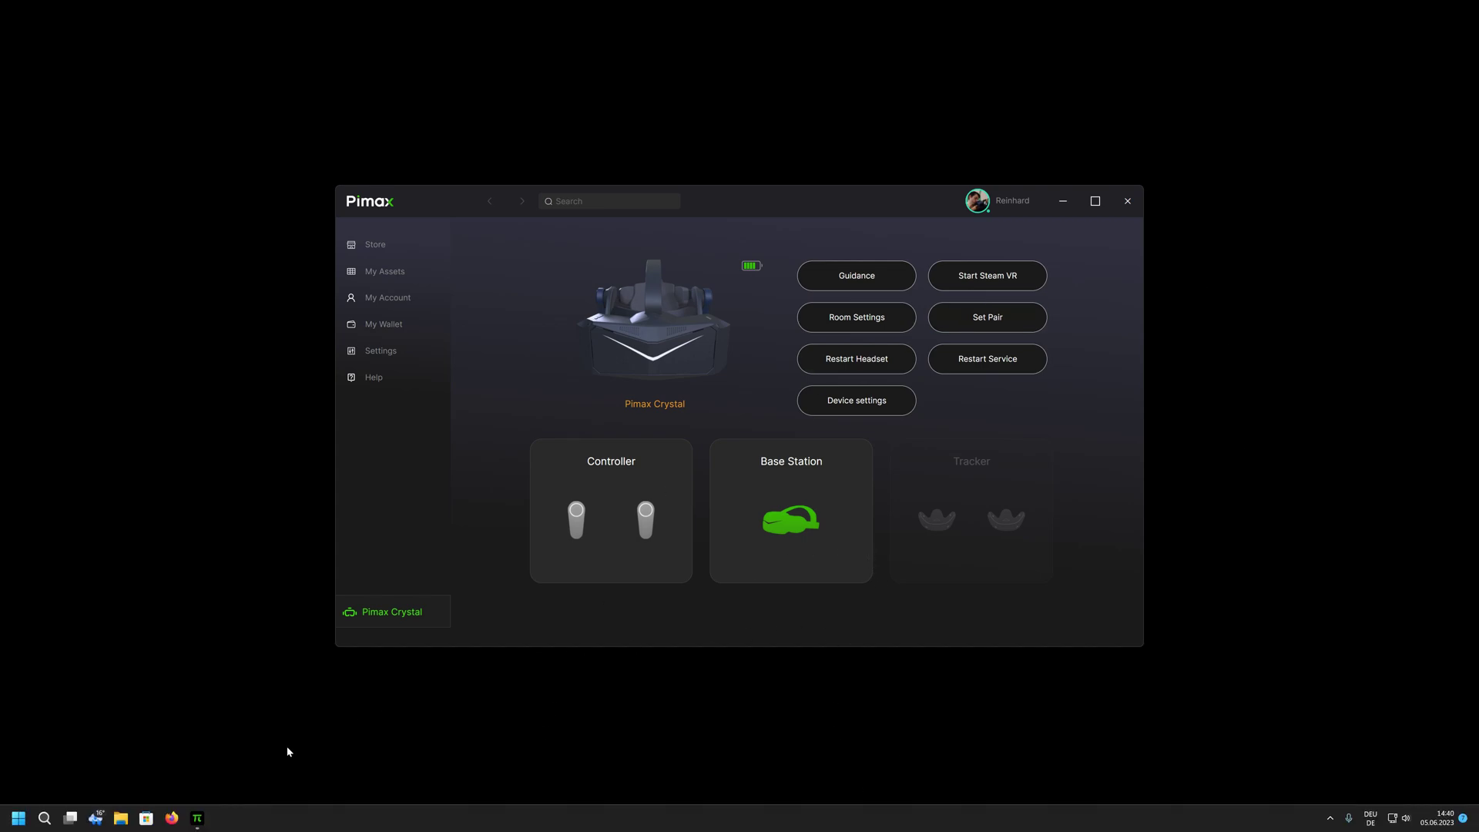
pyautogui.moveTo(198, 823)
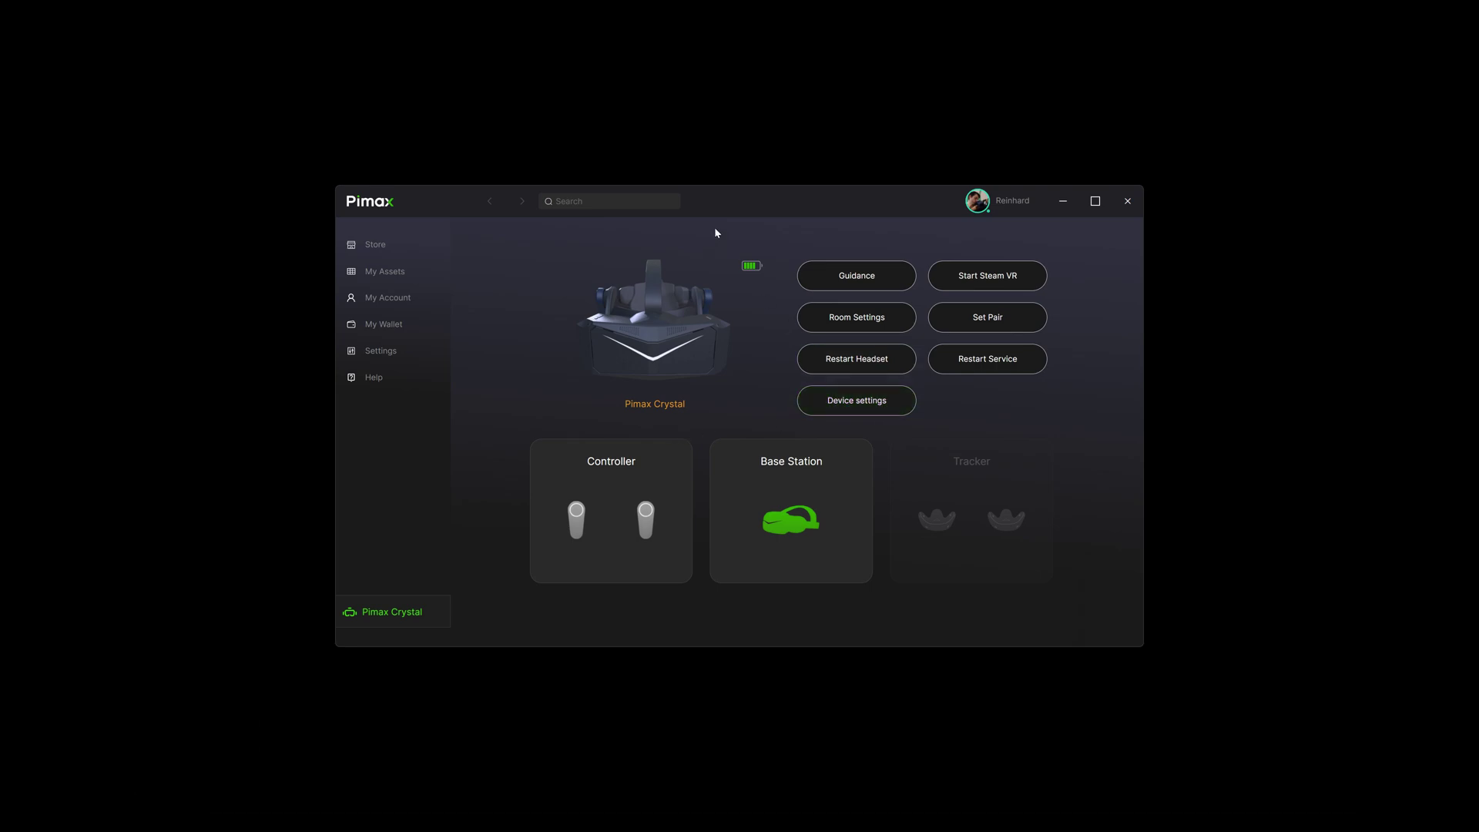
# - Drag the Pimax Play window down and to the right by its title bar
pyautogui.moveTo(819, 203); pyautogui.dragTo(426, 379)
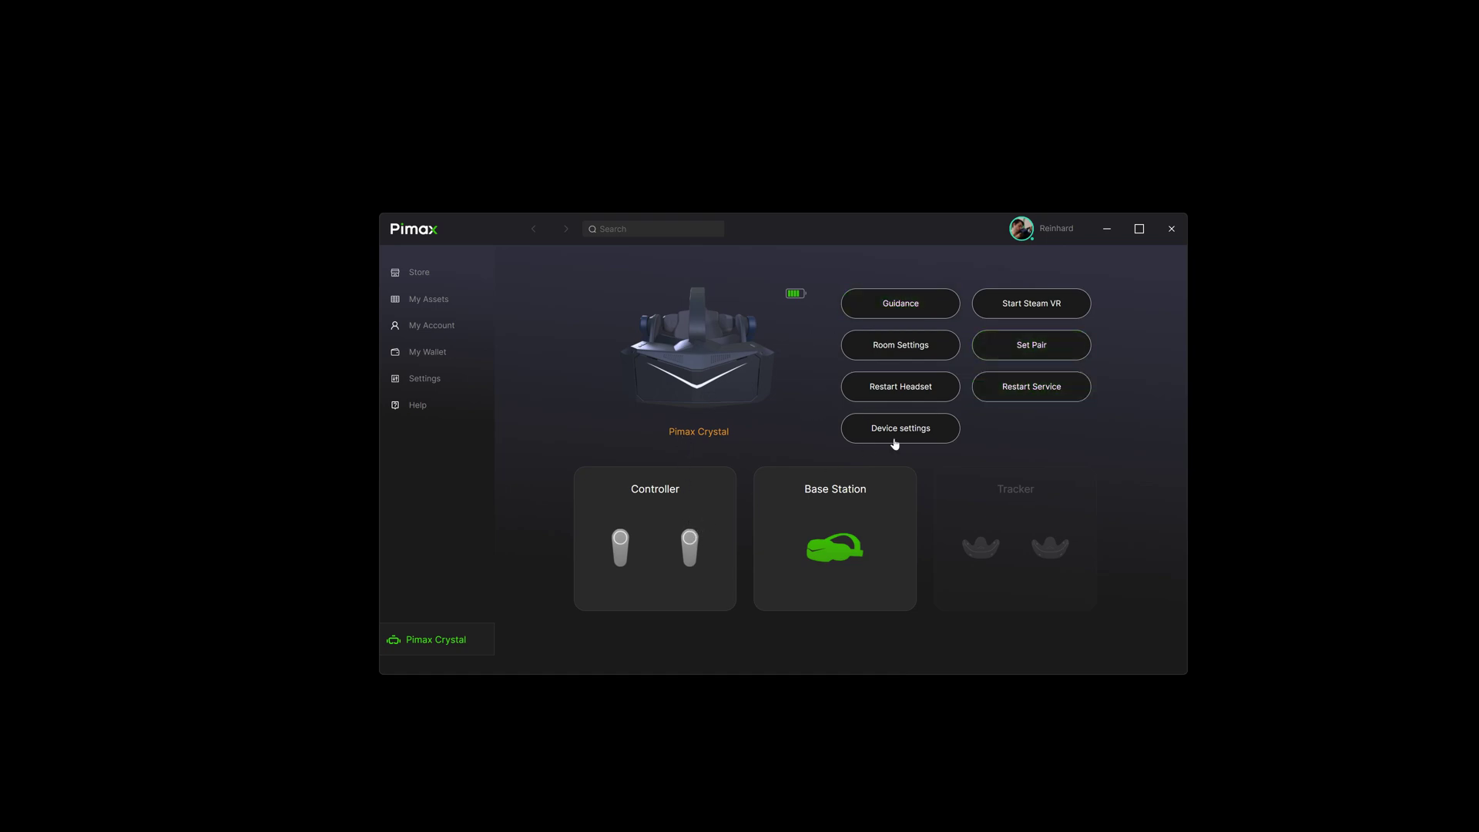
# - Open the Pair Controller dialog with the Set Pair button
pyautogui.click(1039, 351)
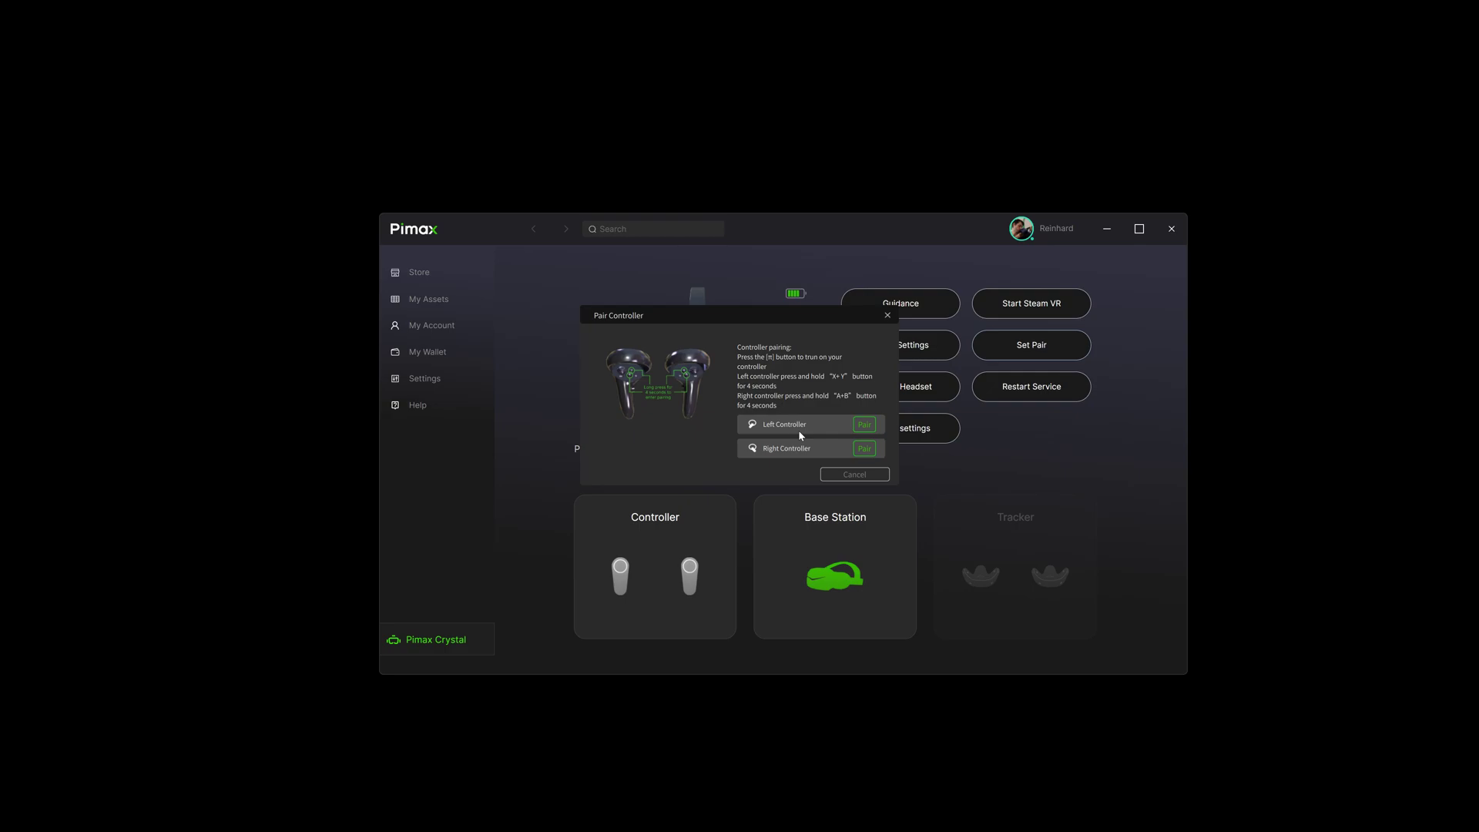
# - Start pairing the left controller with the Pimax Crystal
pyautogui.click(864, 424)
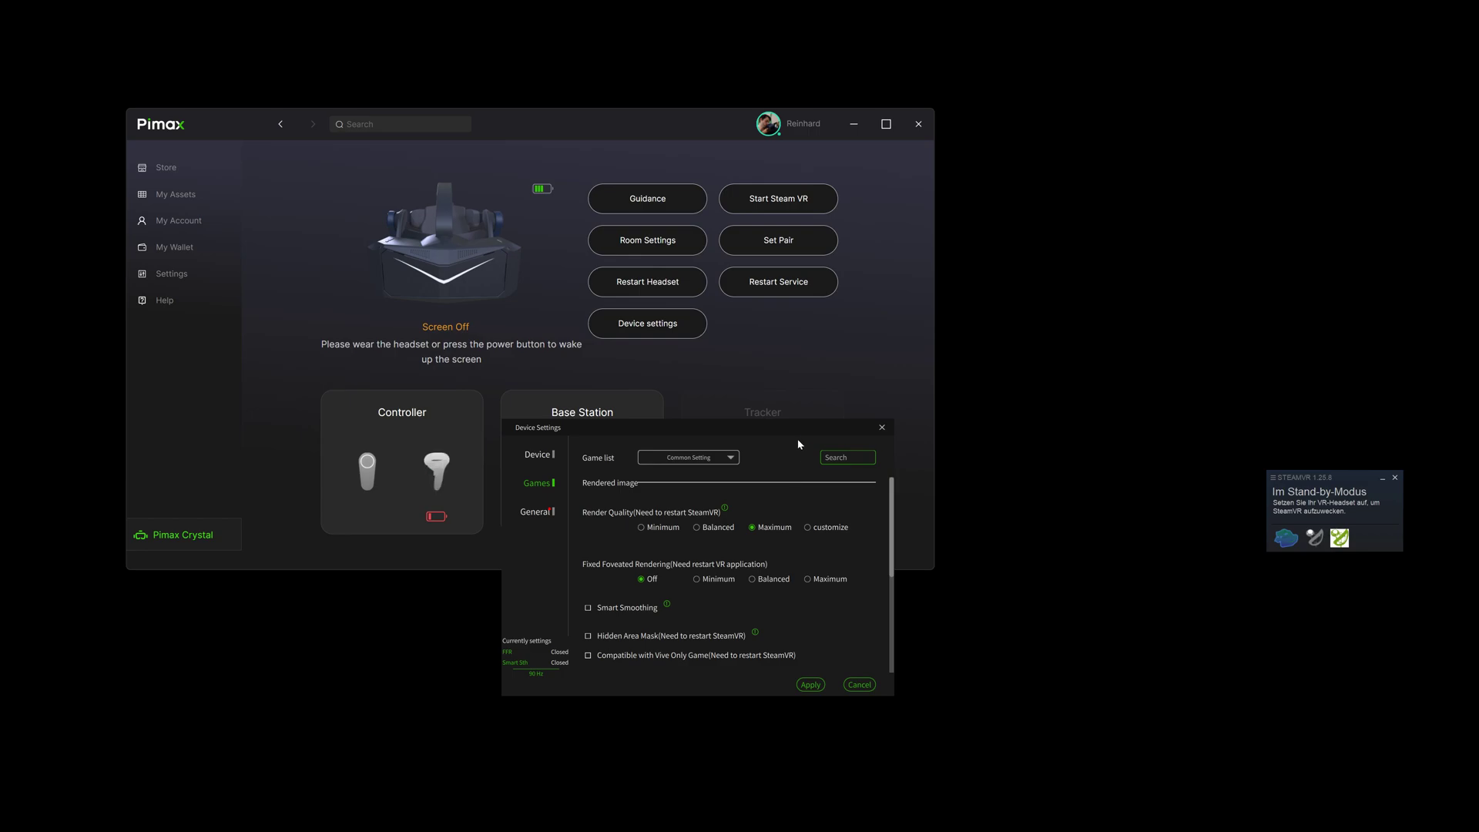
# - Choose 35ppd Plastic lenses in the hidden menu, close it, and switch to Firefox
pyautogui.hotkey('ctrl', 'alt', 'shift', 'h')
pyautogui.click(694, 340)
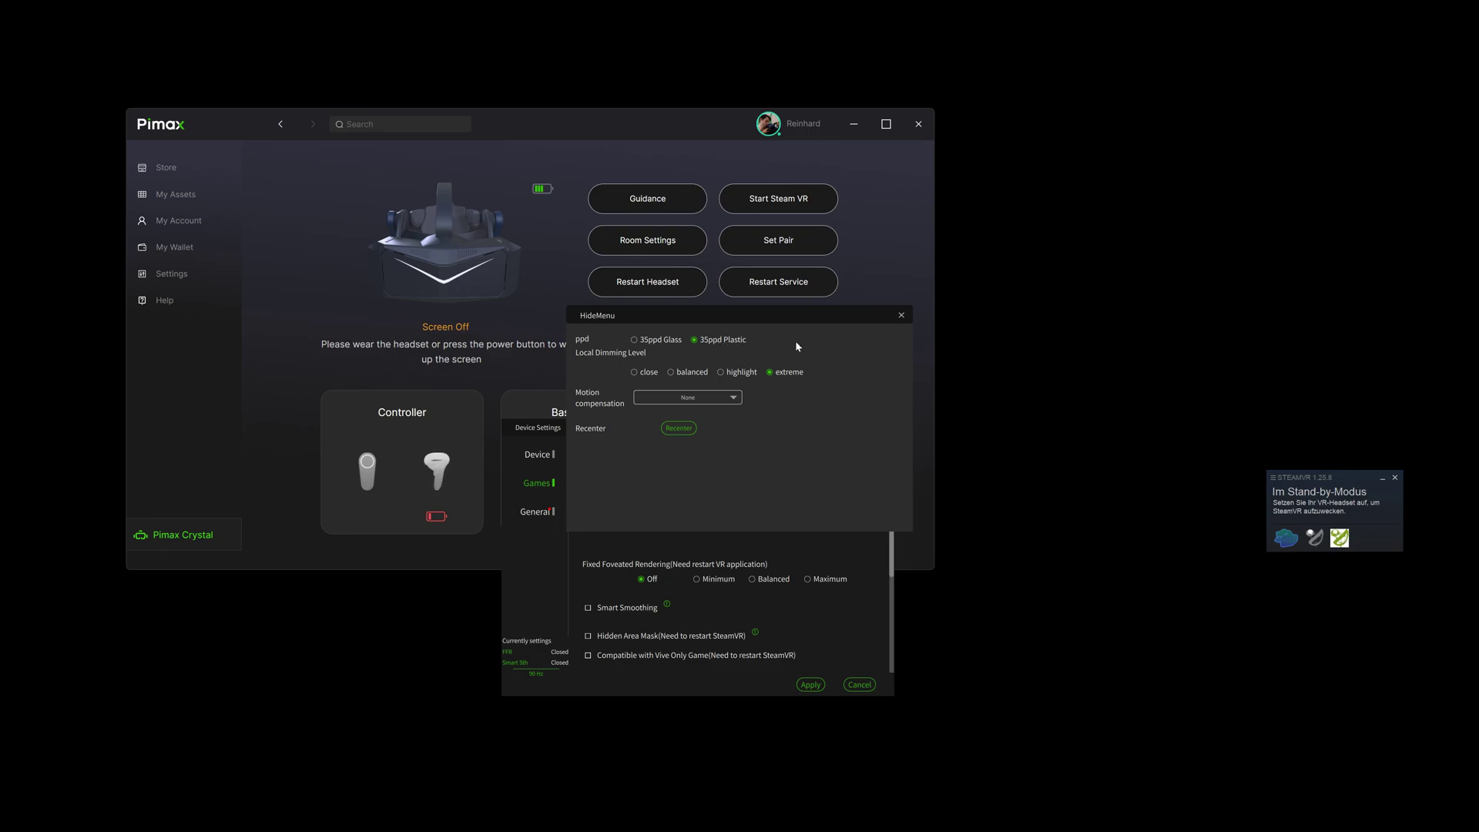
pyautogui.click(900, 317)
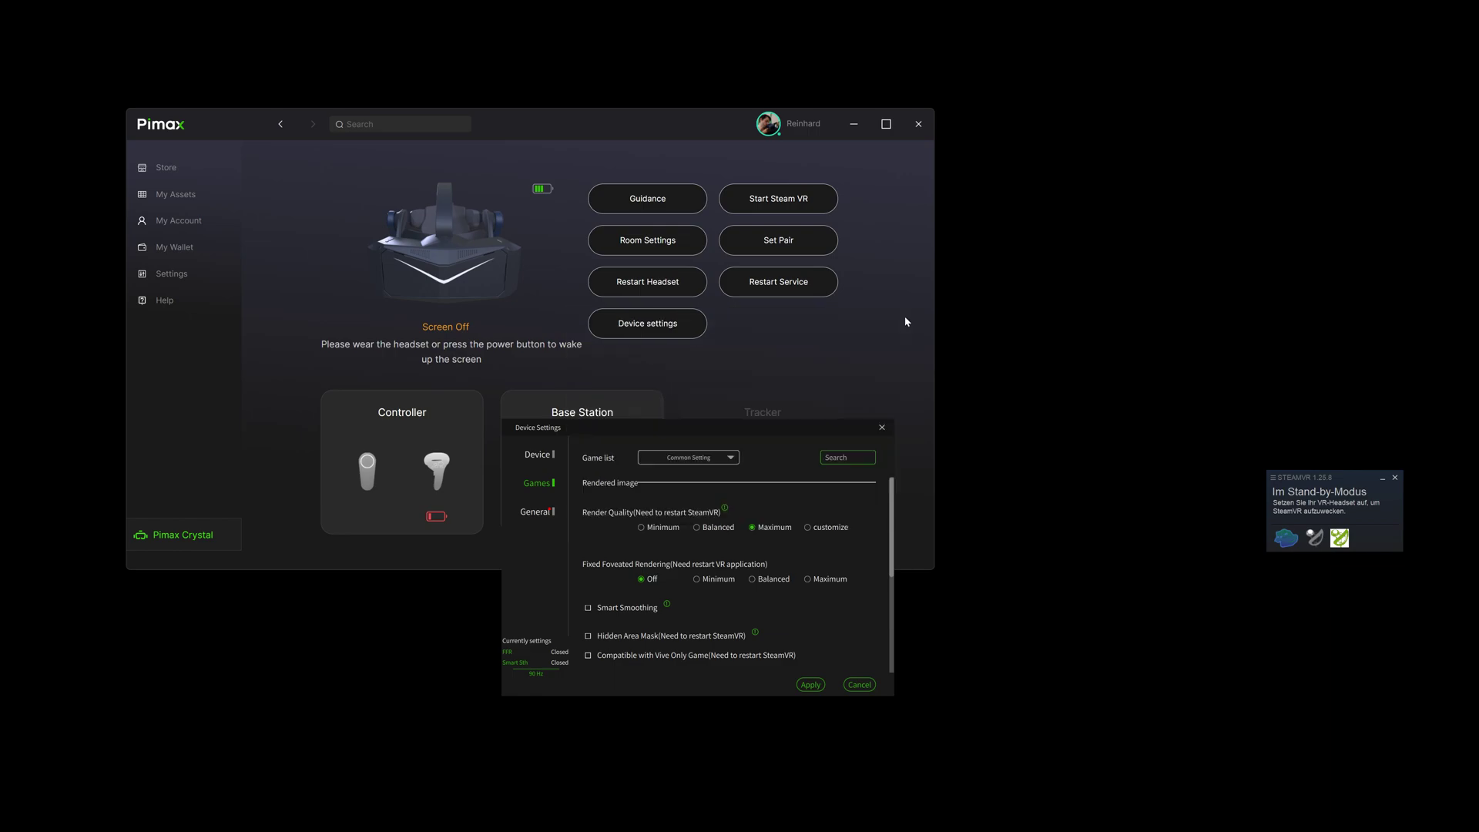
pyautogui.moveTo(171, 824)
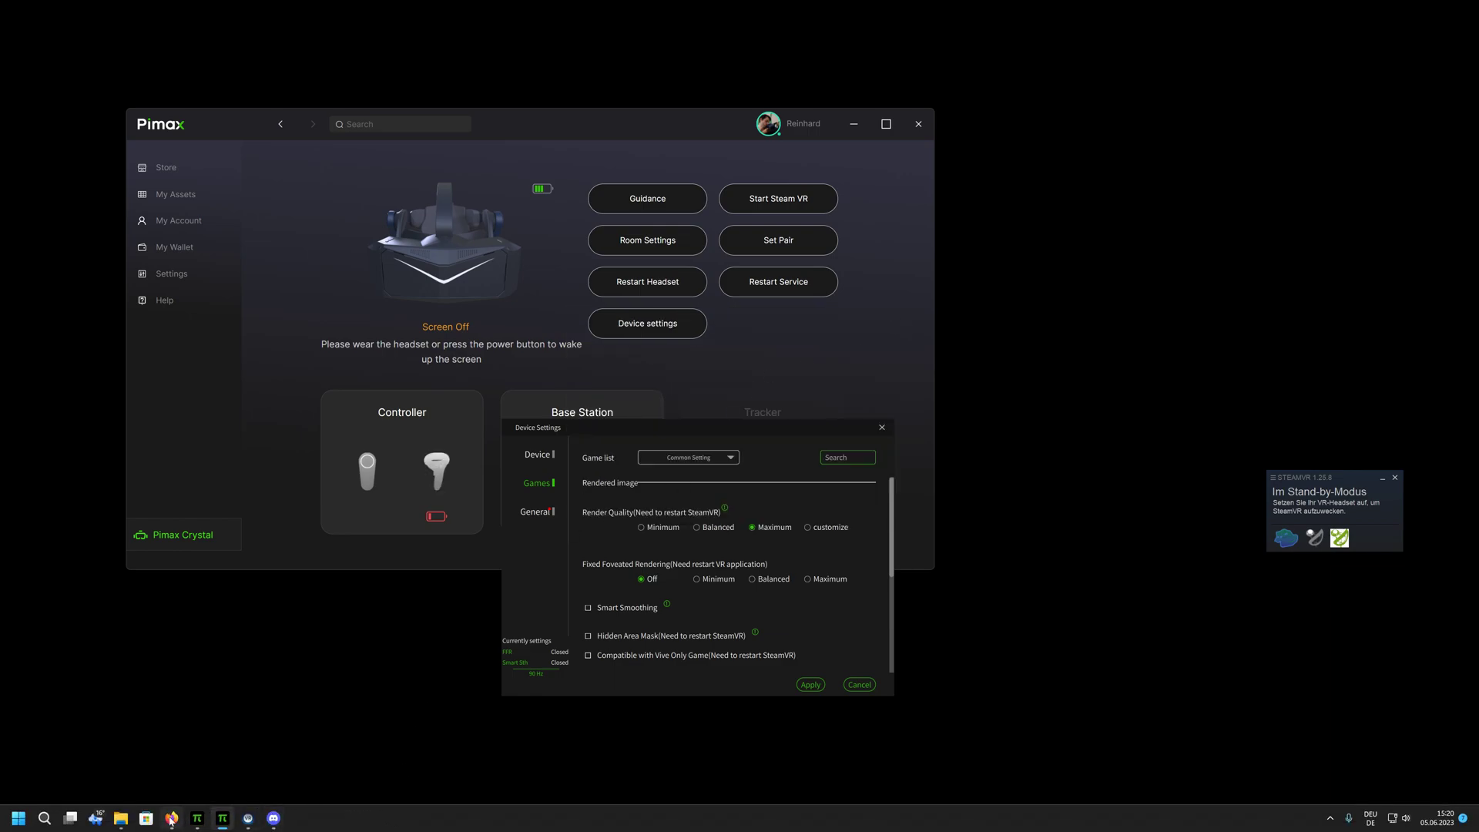
pyautogui.click(171, 759)
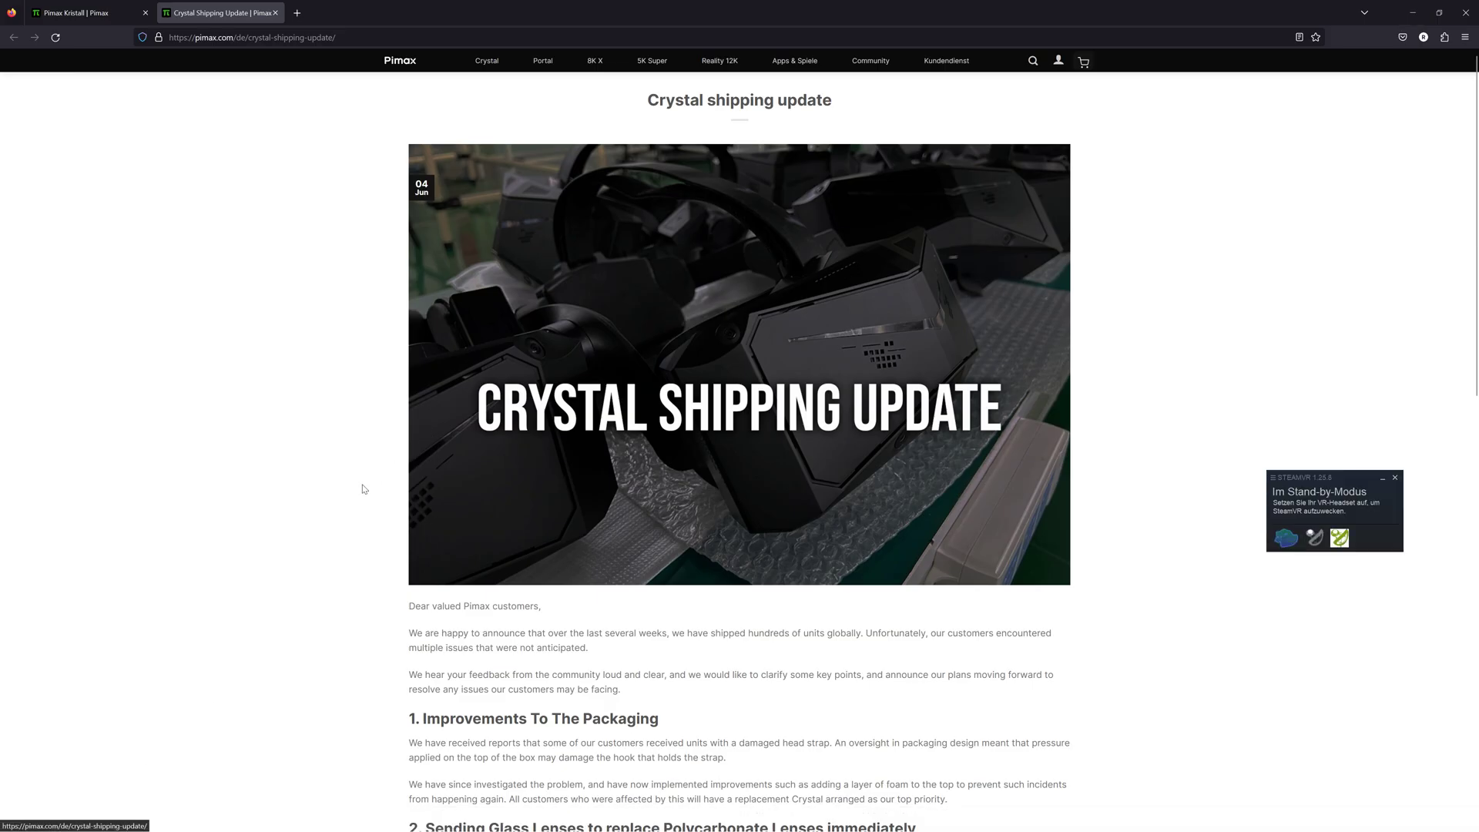
# - Scroll through the Crystal shipping update article, then switch to the Pimax Kristall tab
pyautogui.scroll(-1, 364, 488)
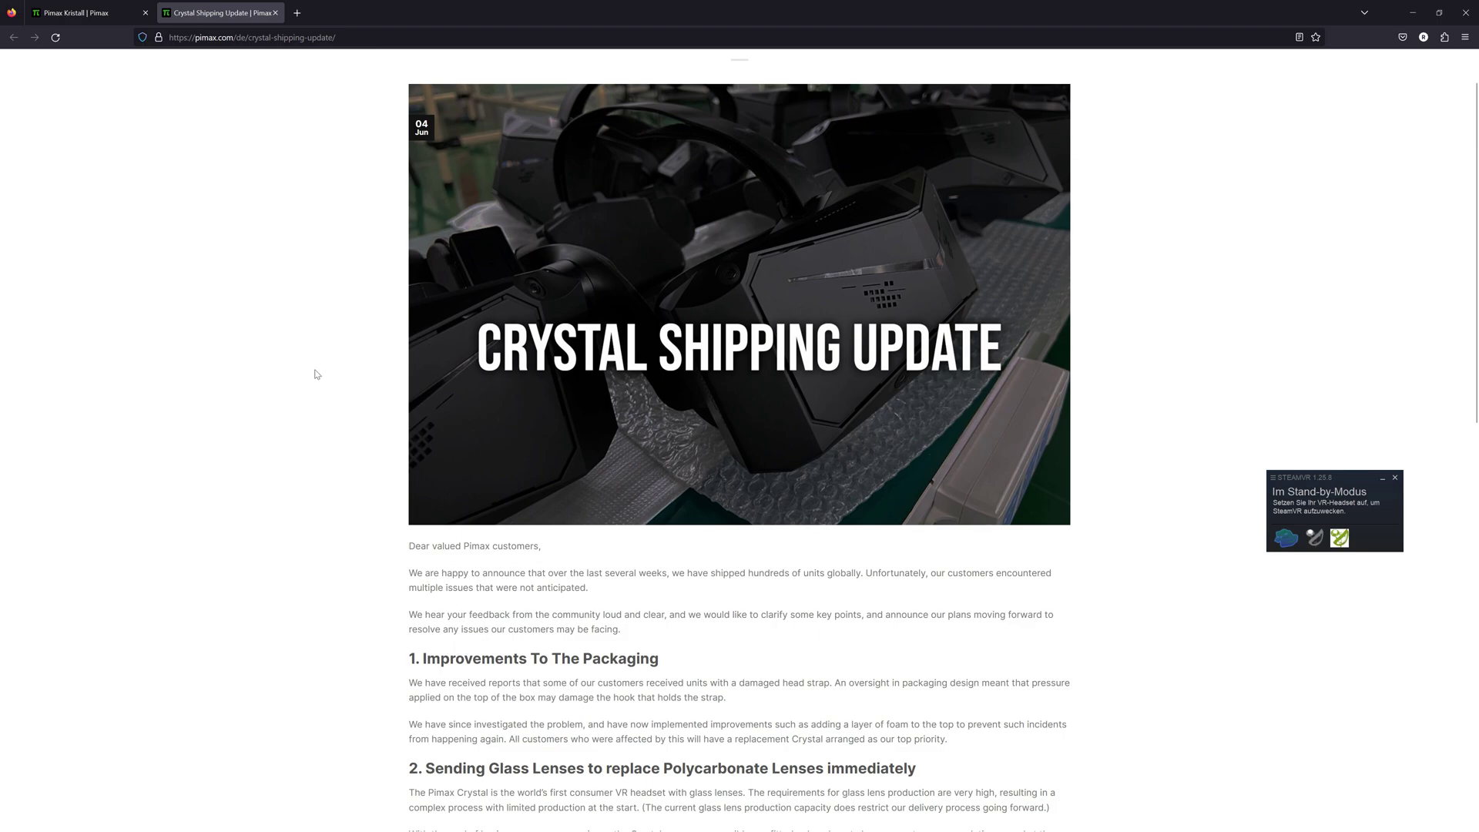
pyautogui.scroll(-2, 428, 537)
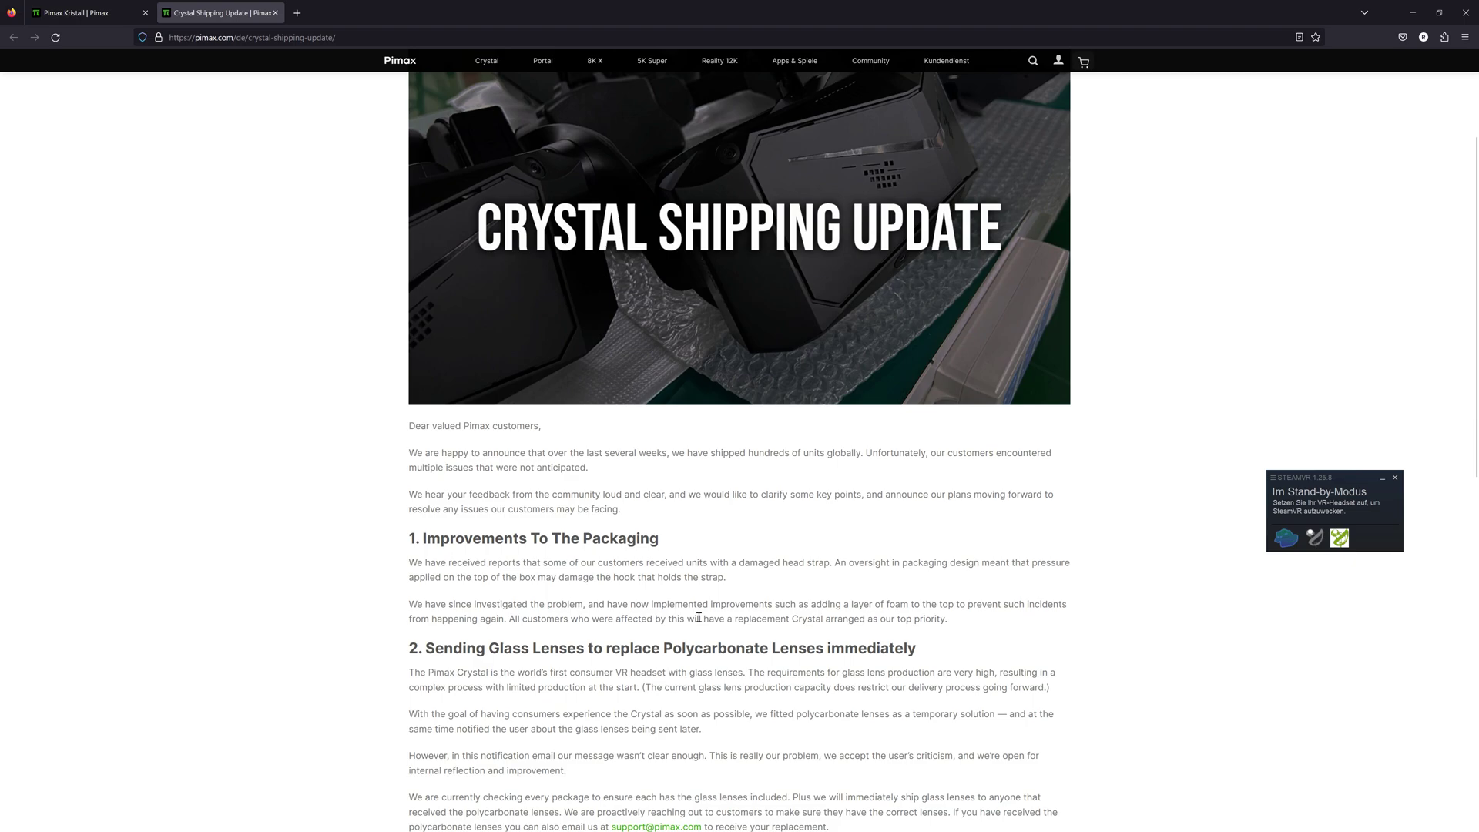
pyautogui.scroll(-1, 529, 612)
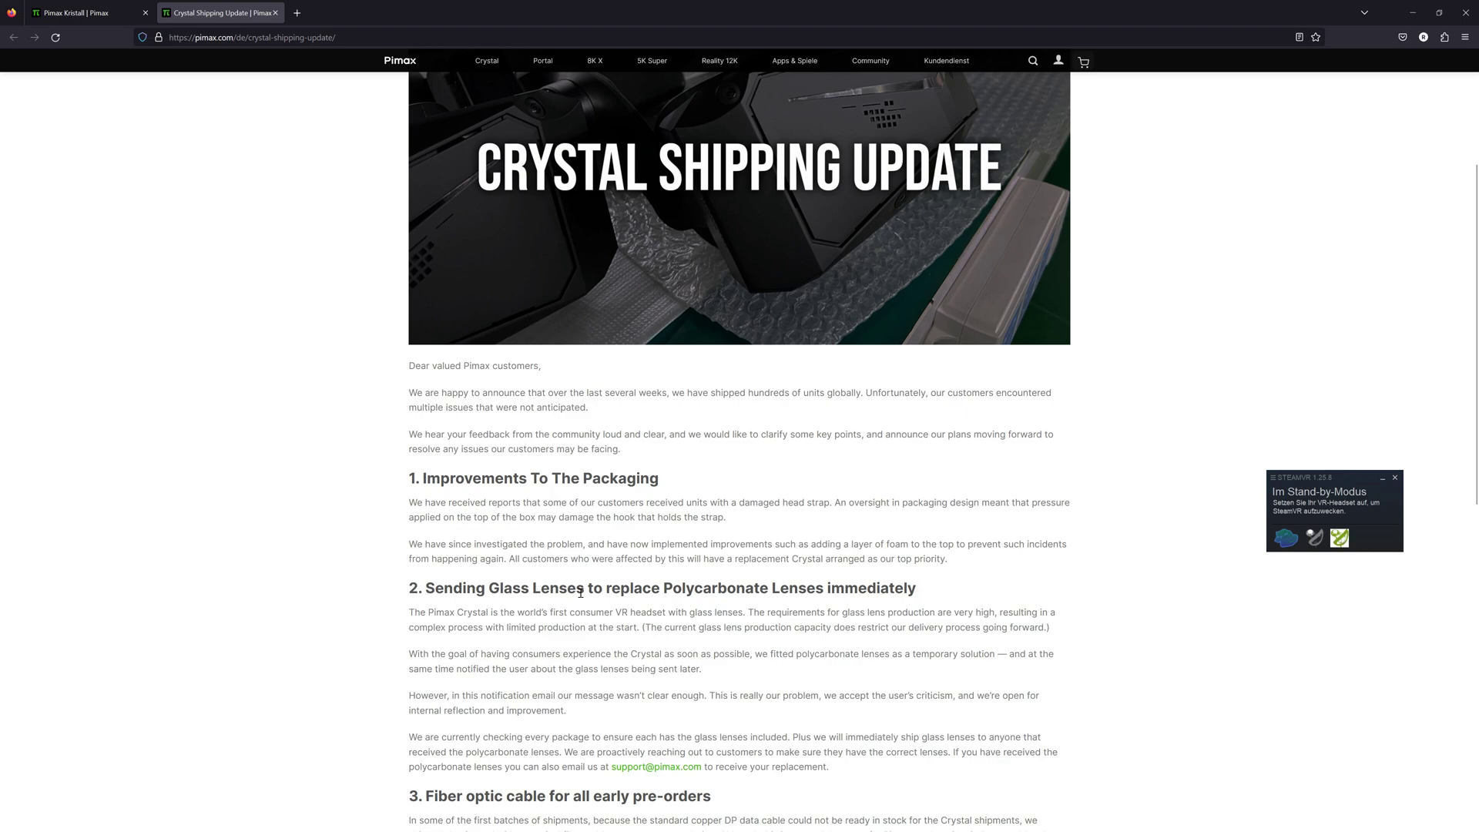
pyautogui.scroll(-3, 584, 596)
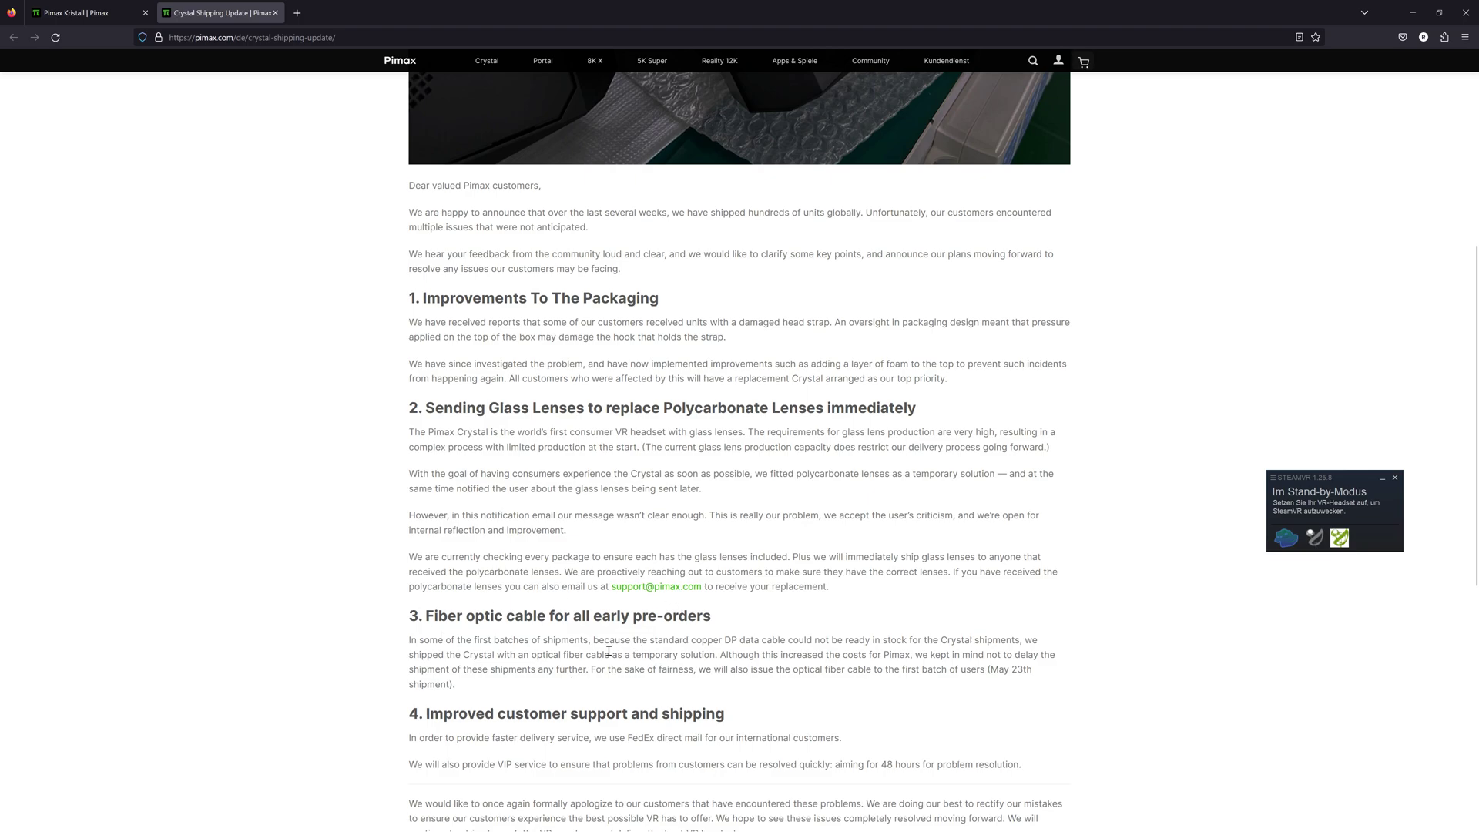
pyautogui.scroll(-3, 573, 666)
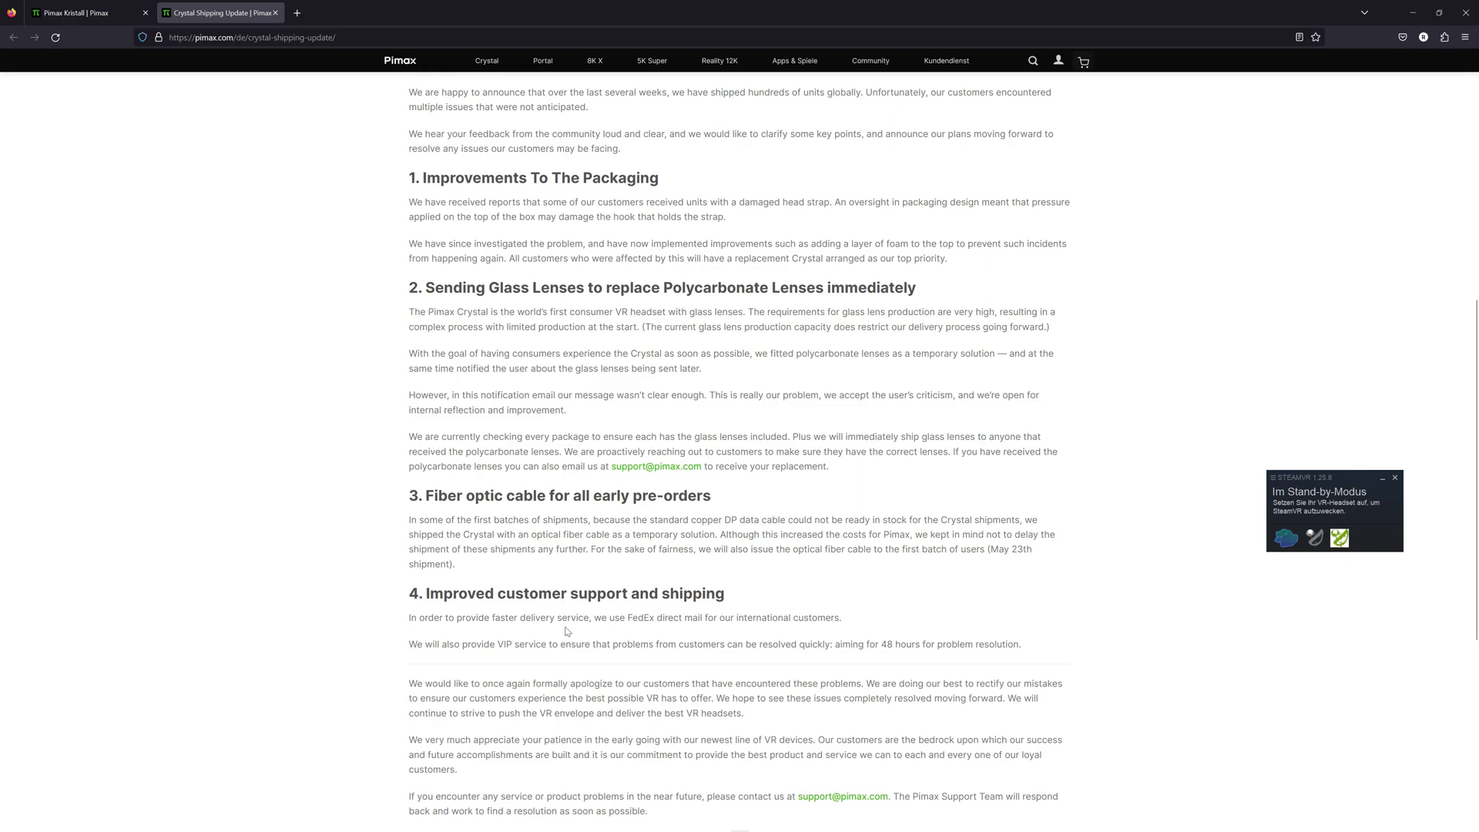
pyautogui.scroll(-1, 567, 631)
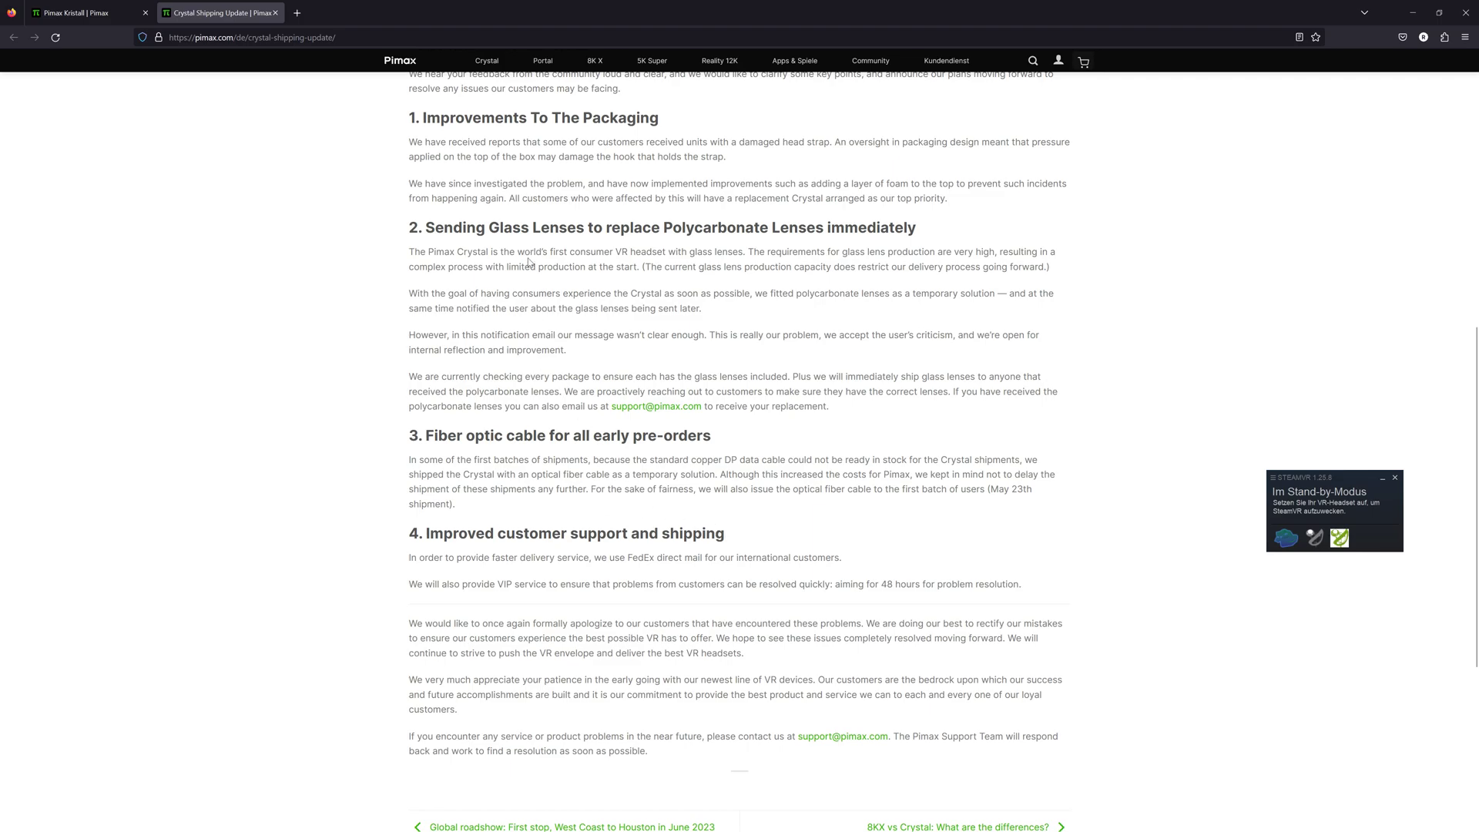
pyautogui.hotkey('ctrl', 'Tab')
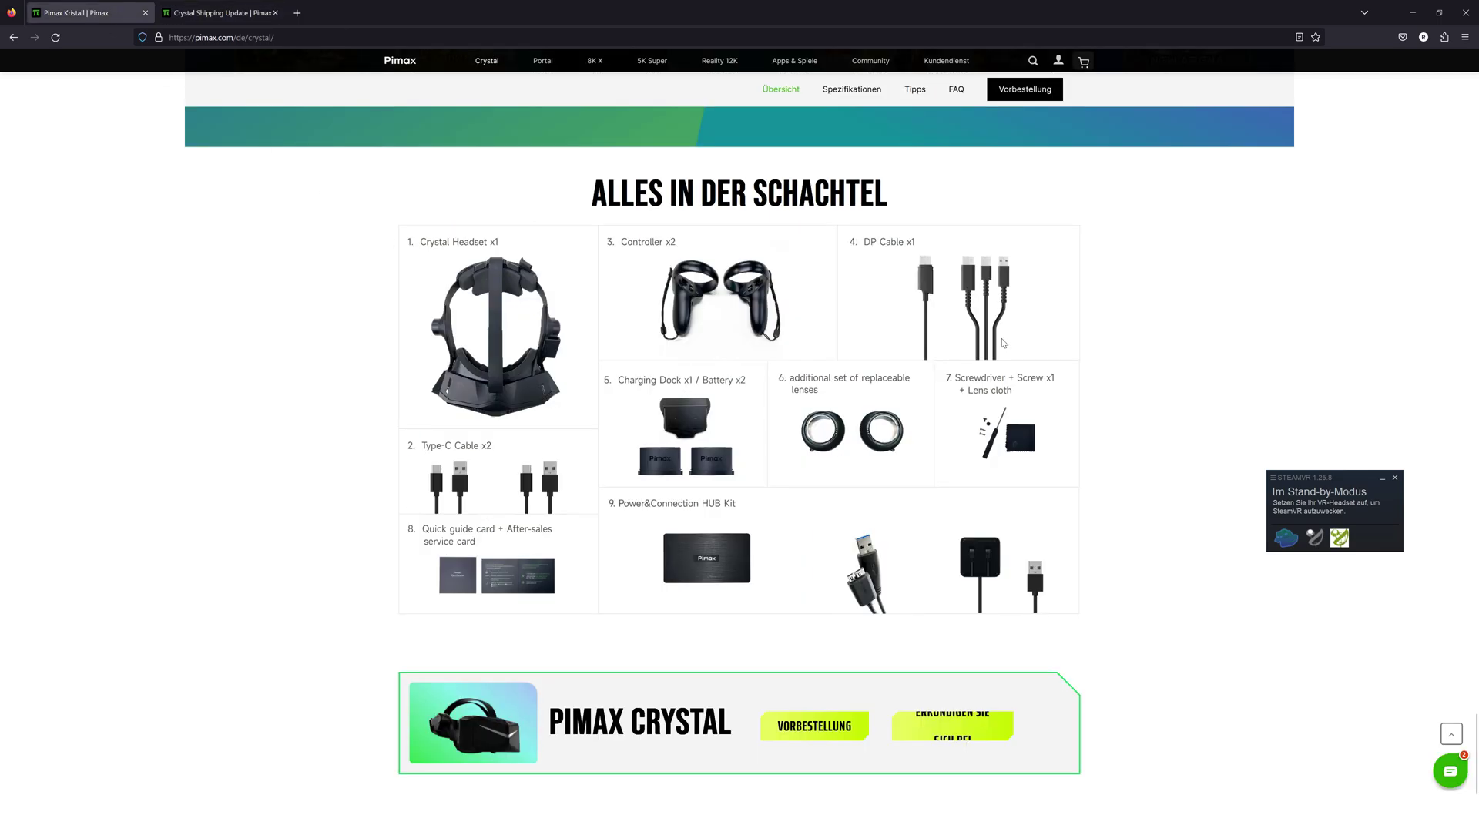